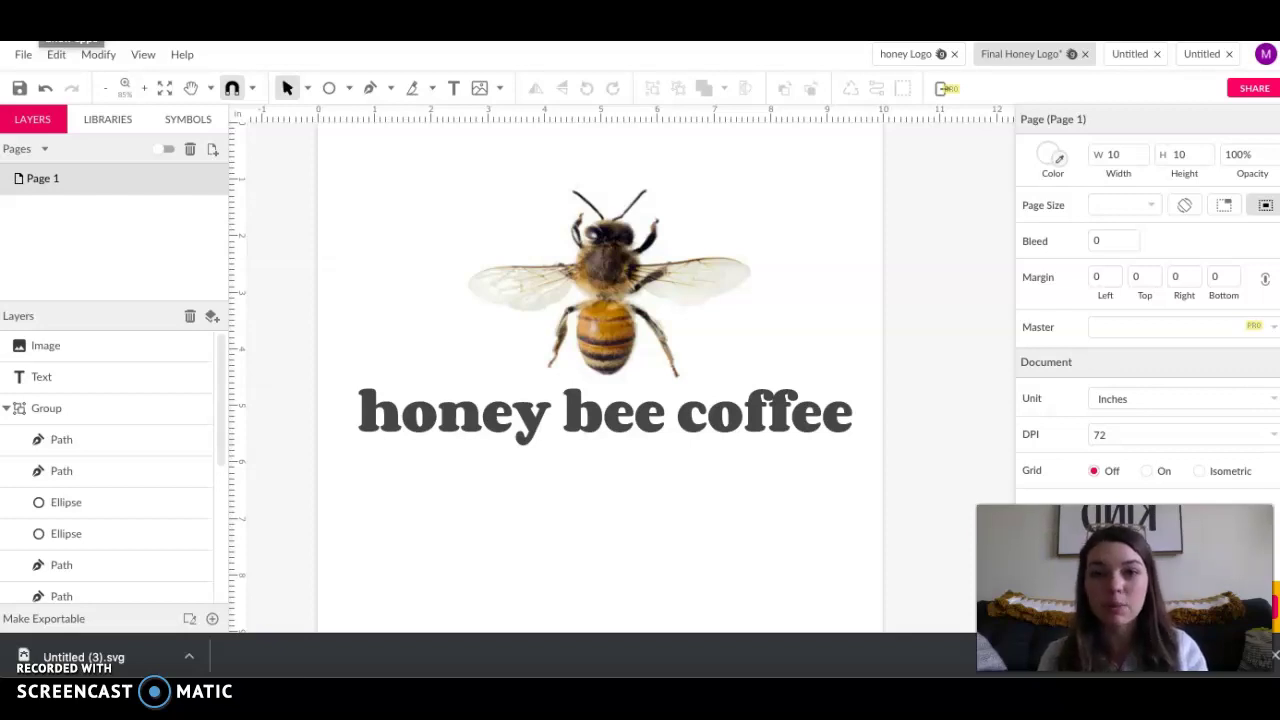
Create a new blank 10 × 10 inch design, keeping inches as the unit
click(22, 54)
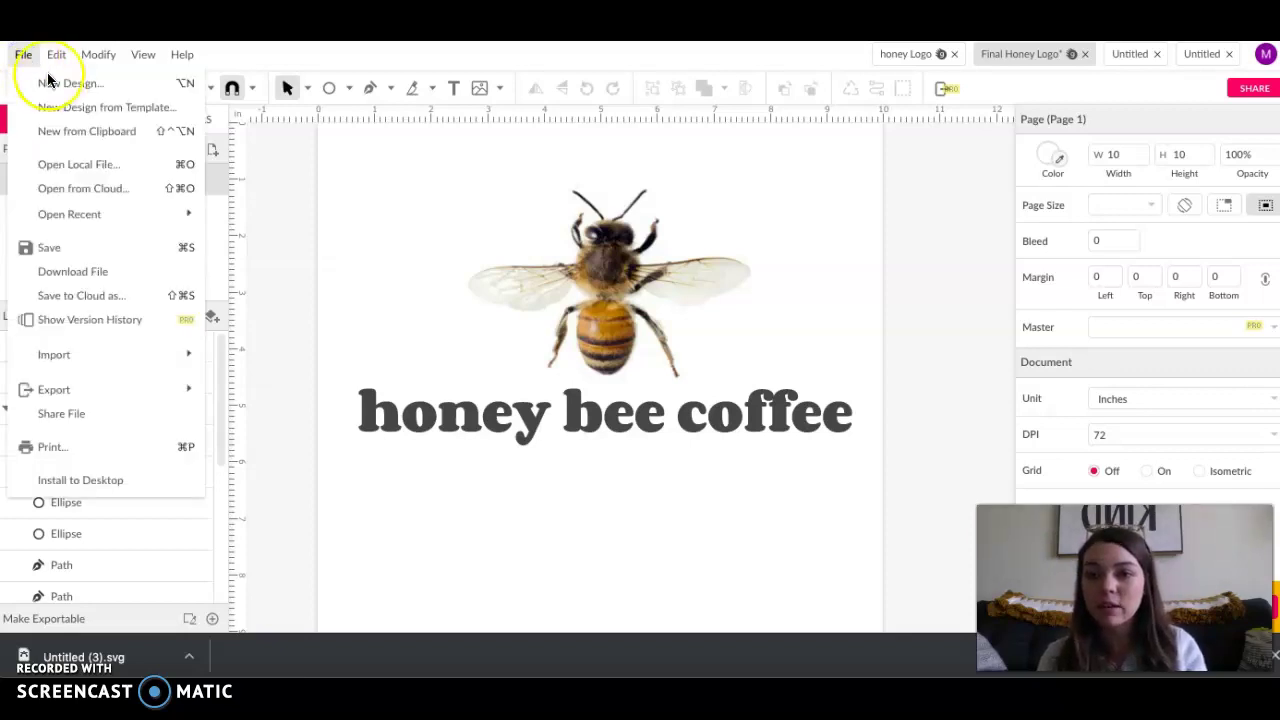
click(54, 84)
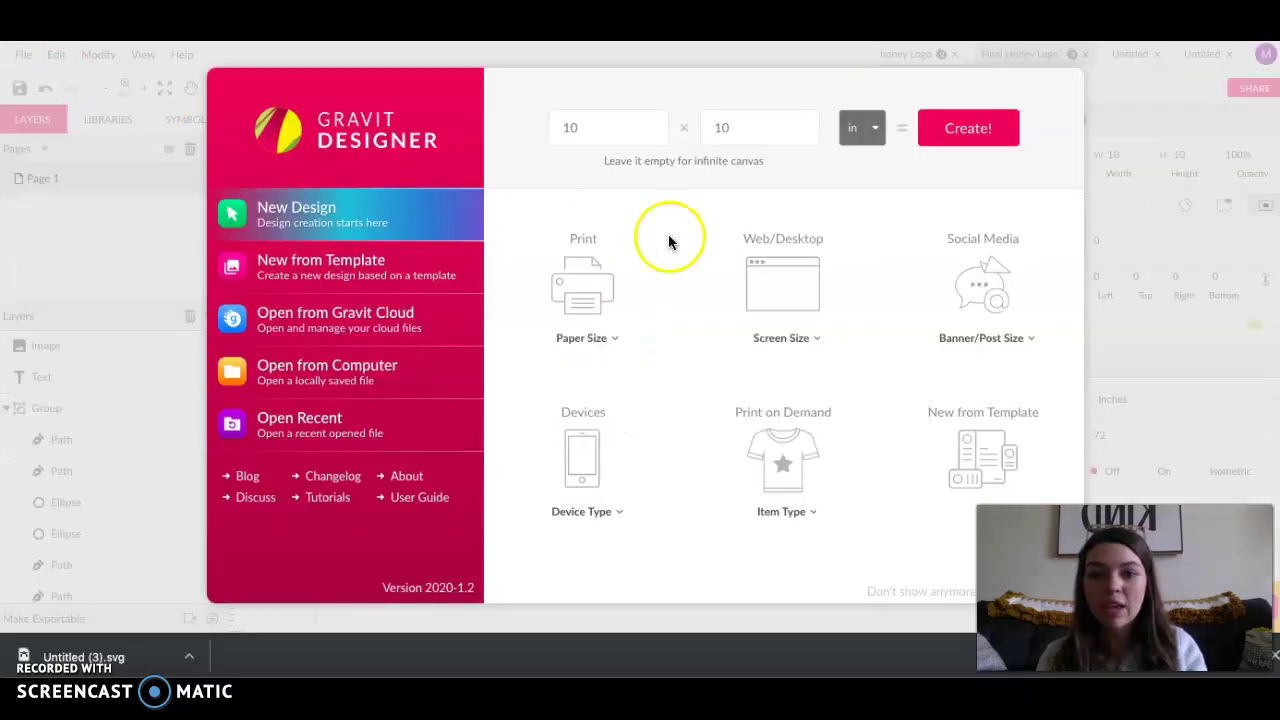
click(866, 128)
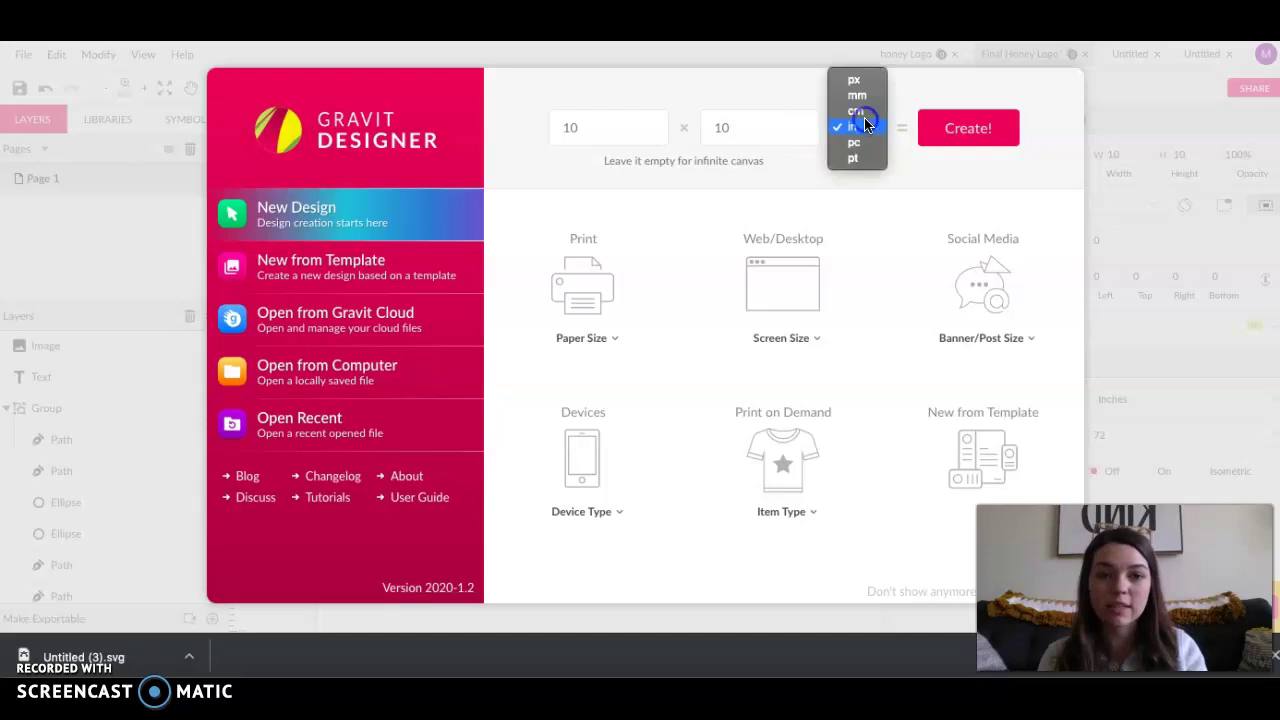
click(862, 128)
click(971, 126)
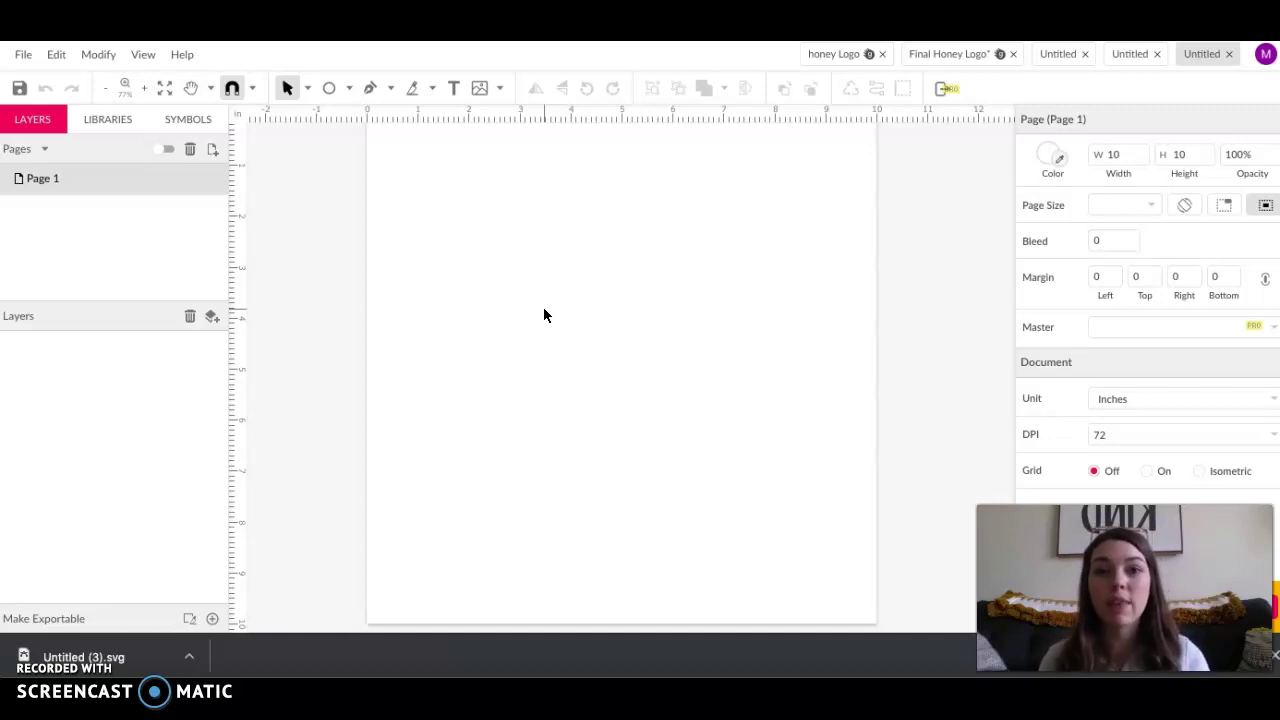
Close the three extra Untitled documents to return to the Final Honey Logo design
click(1085, 53)
click(1160, 54)
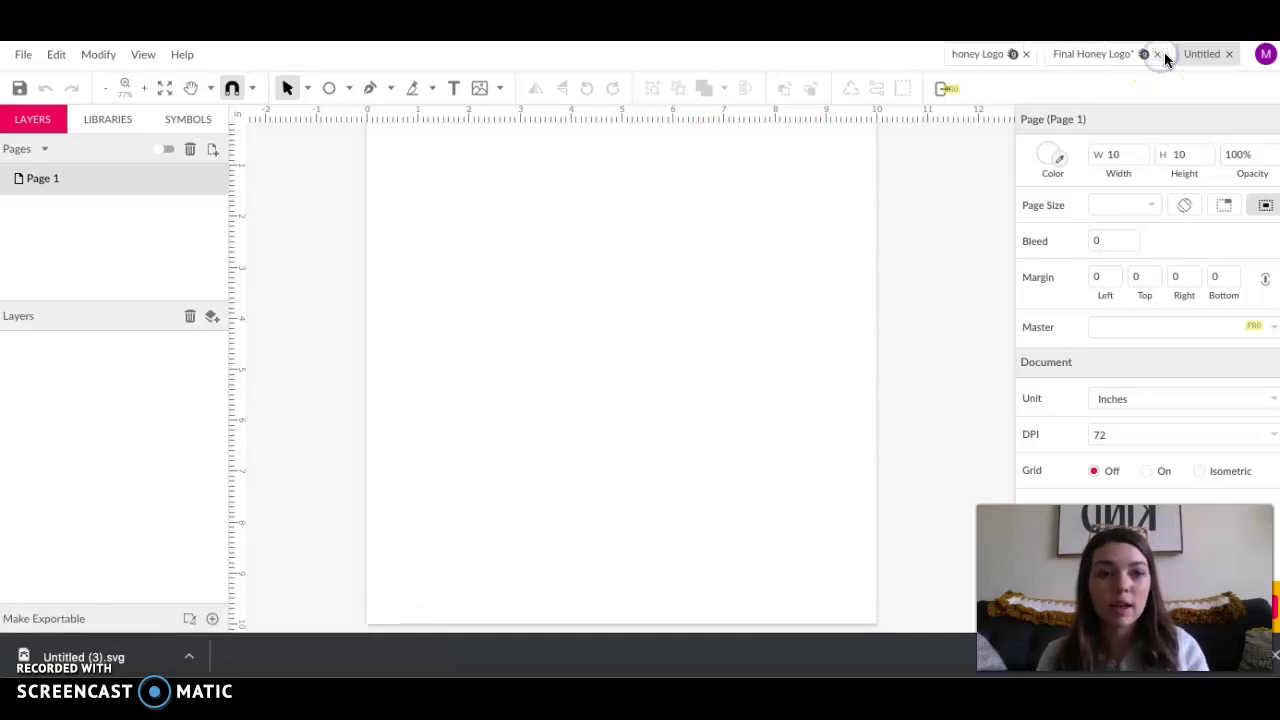
click(1229, 54)
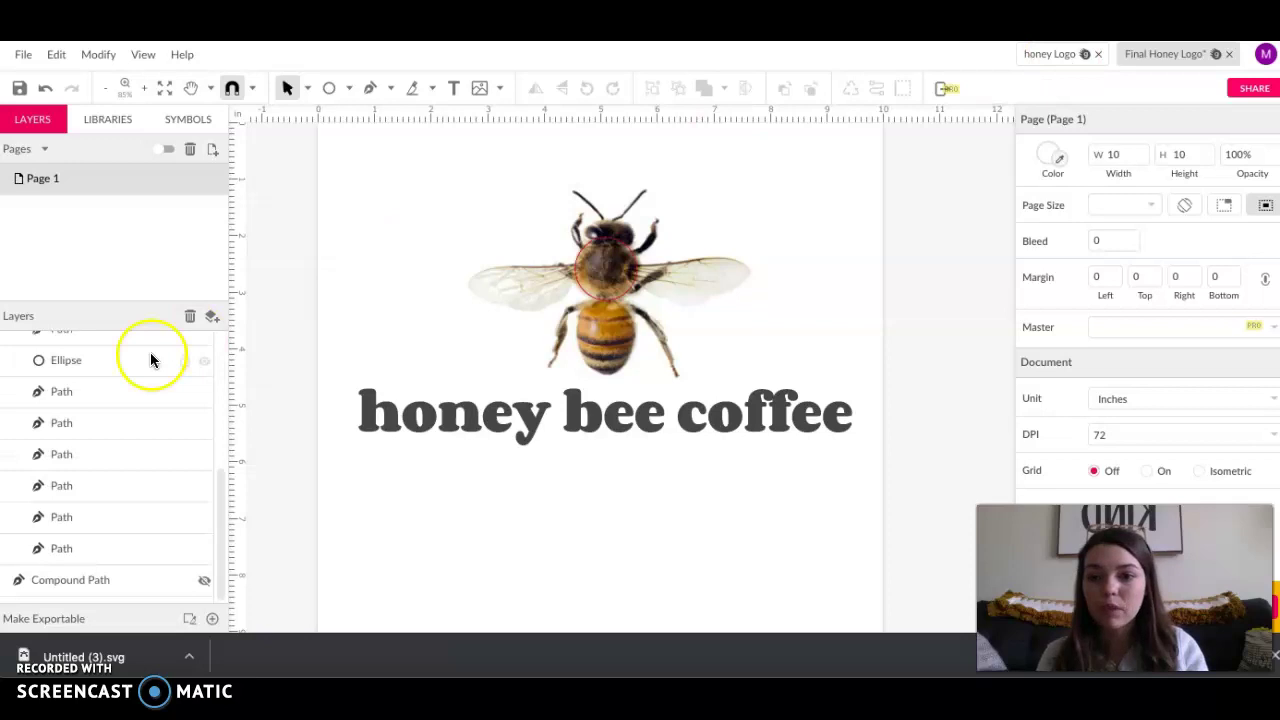
Hide the bee photo Image layer to reveal the silhouette, then show it again
scroll(147, 460, up, 3)
click(203, 347)
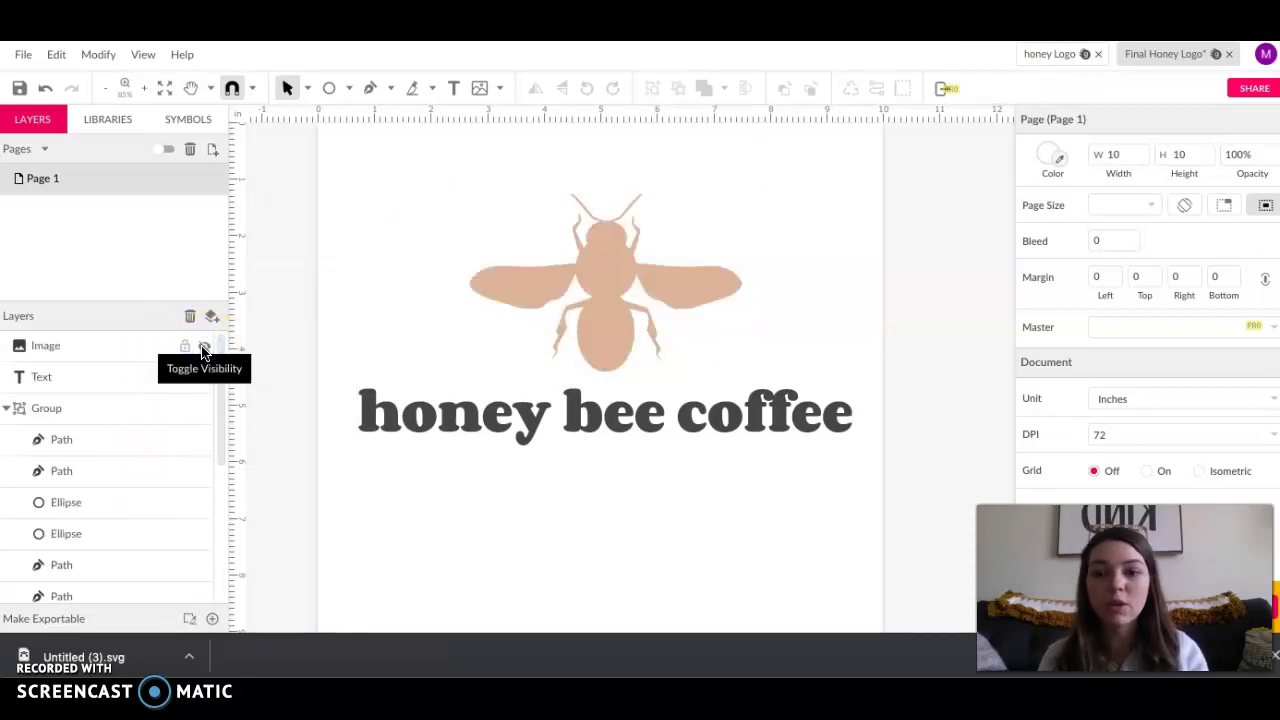
click(203, 348)
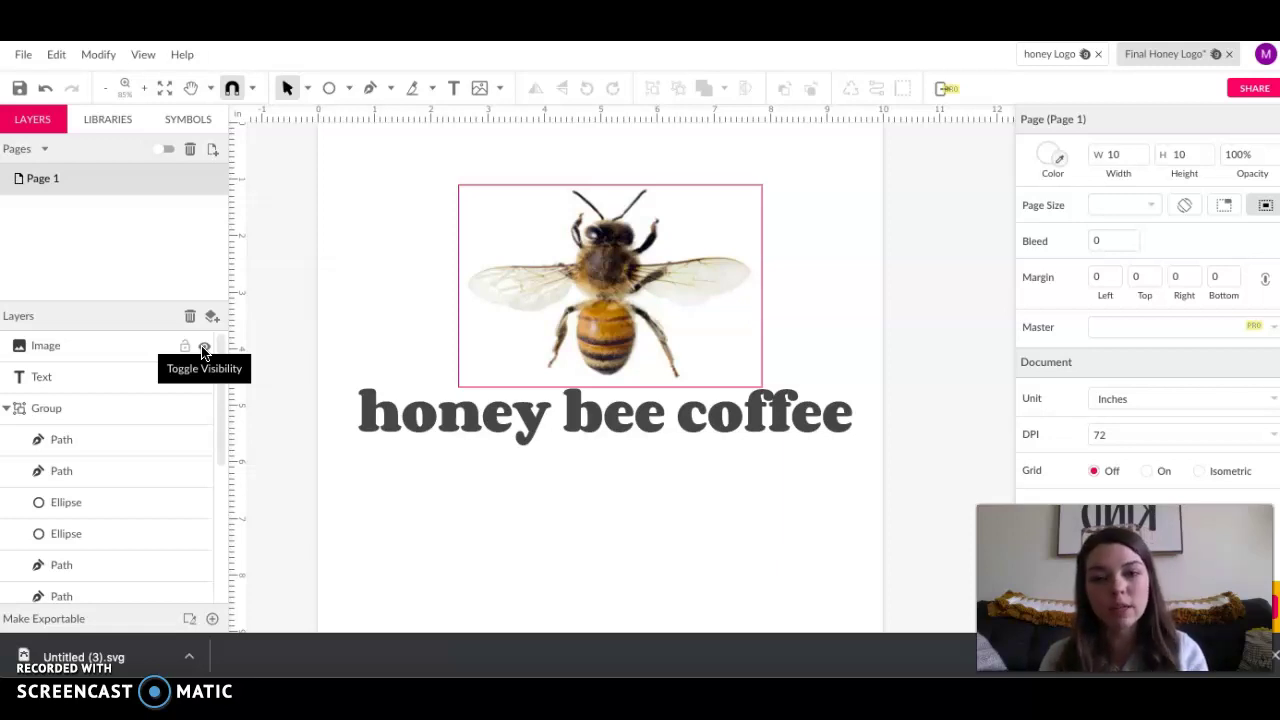
click(204, 349)
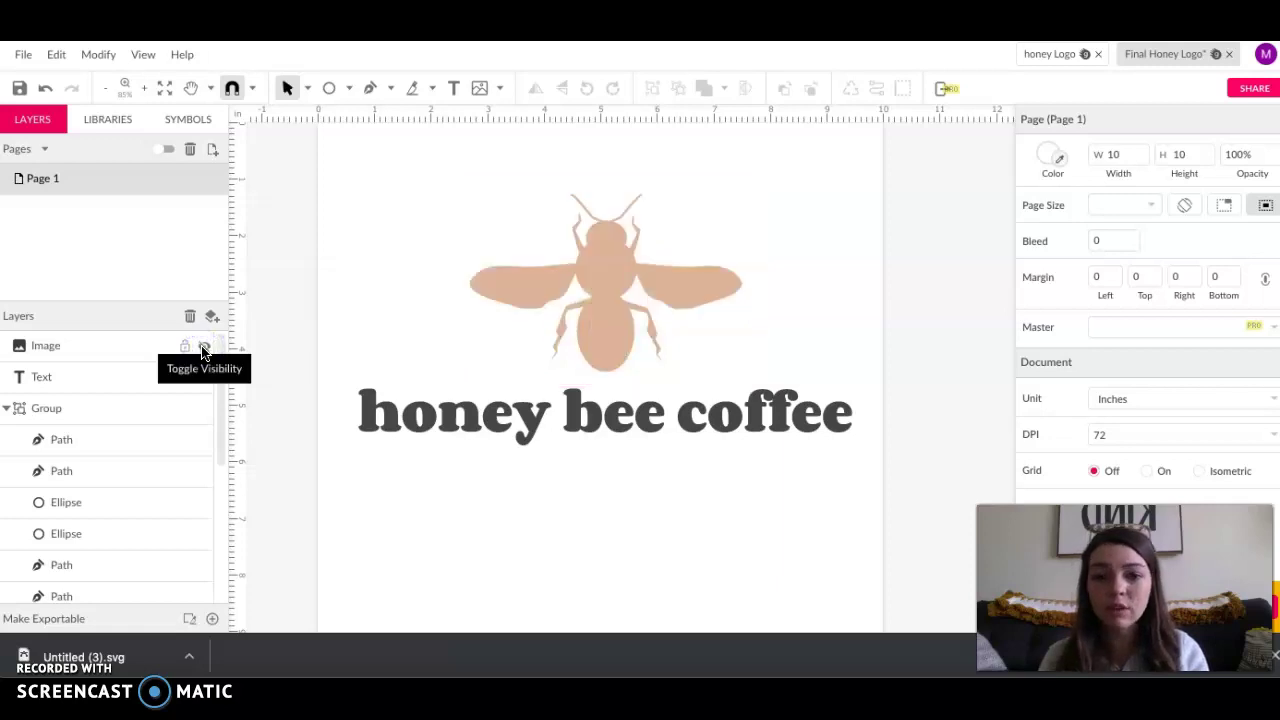
click(204, 349)
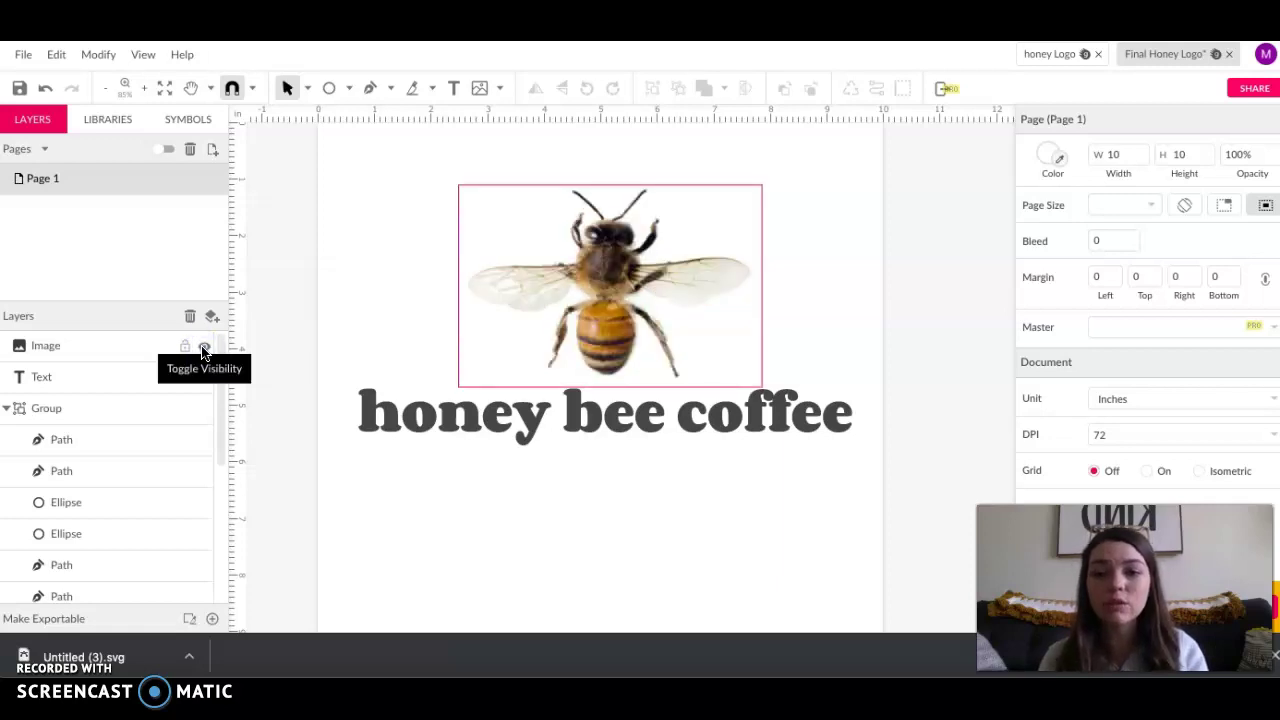
click(204, 349)
click(618, 271)
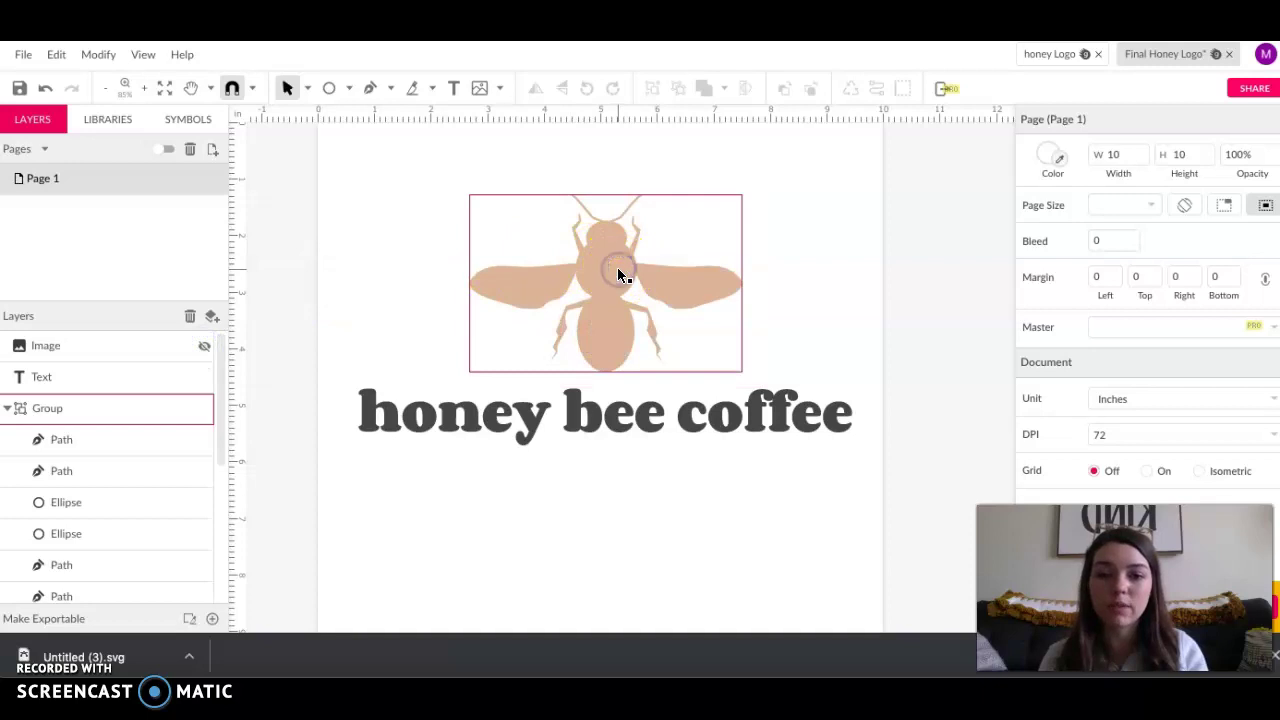
click(605, 243)
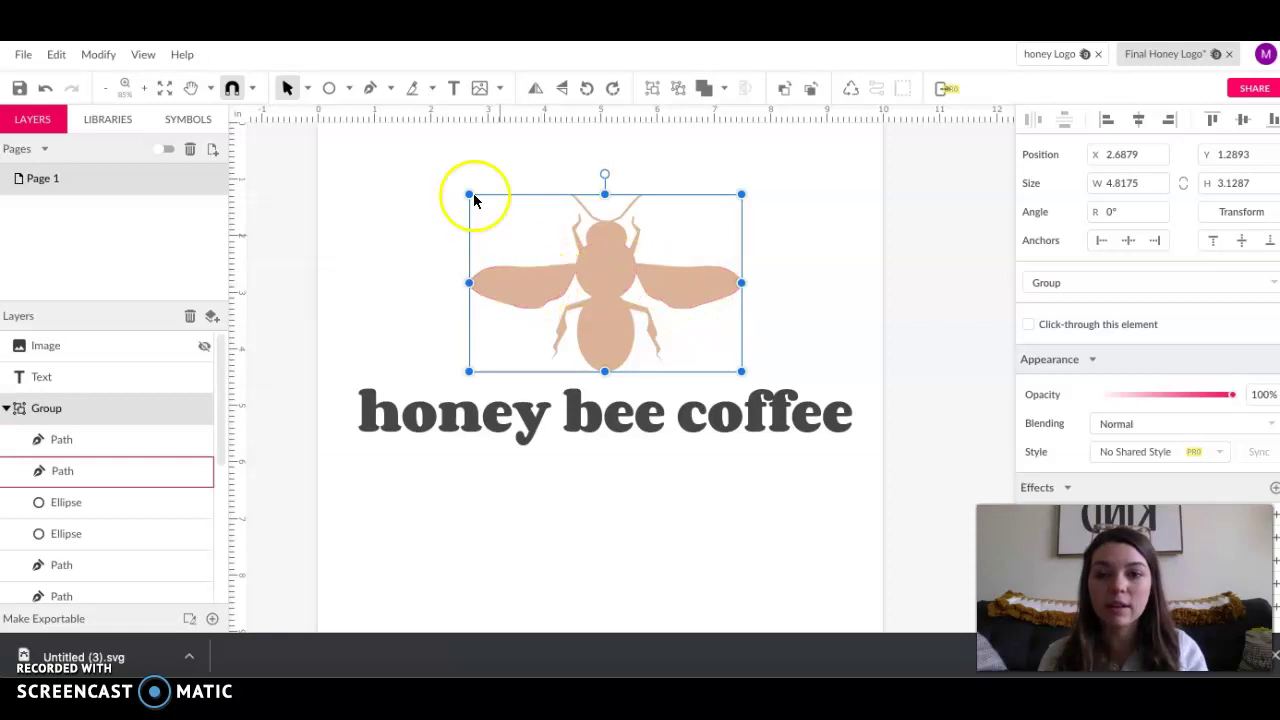
click(366, 89)
click(711, 160)
drag(803, 166, 840, 169)
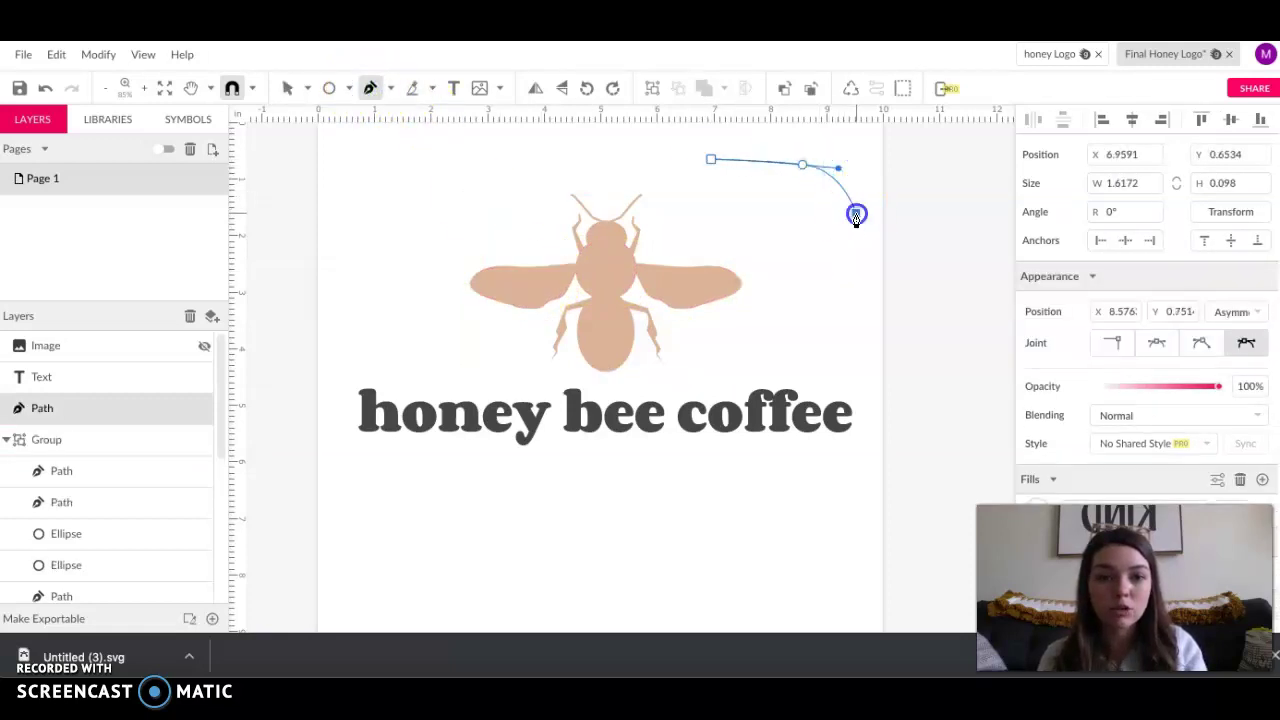
click(854, 213)
drag(843, 274, 798, 264)
click(794, 217)
click(749, 187)
click(712, 165)
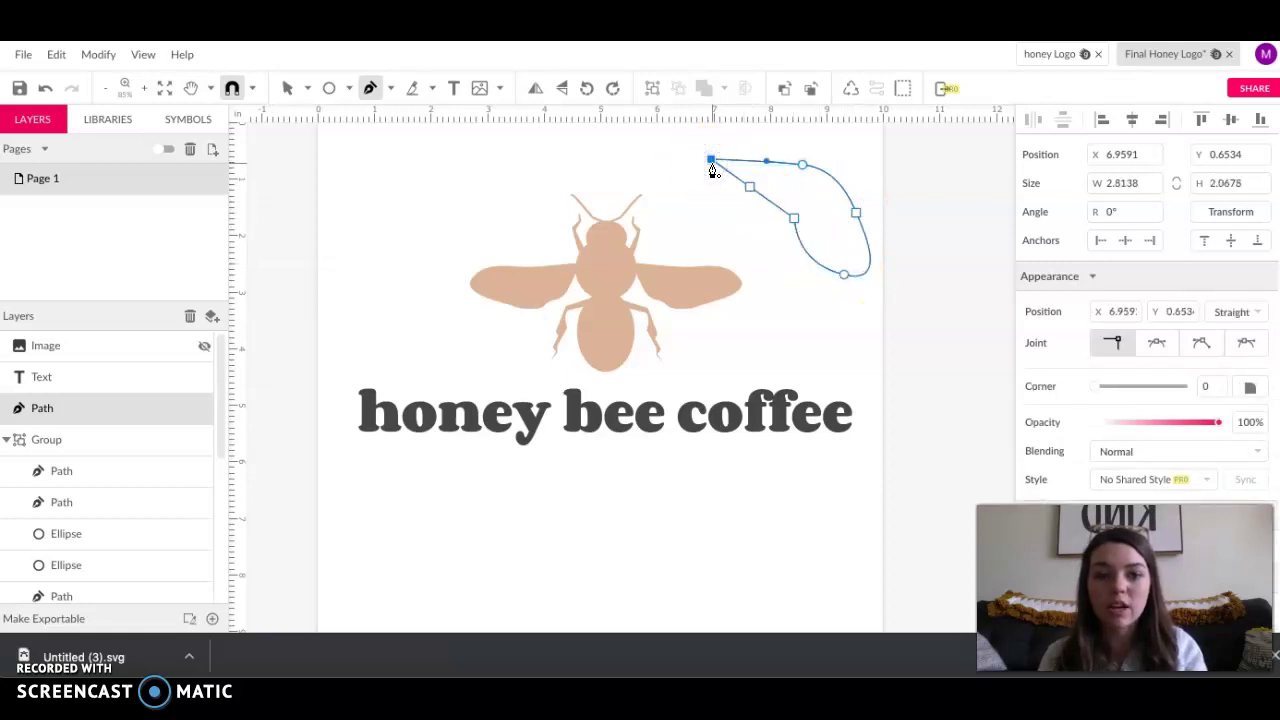
click(828, 195)
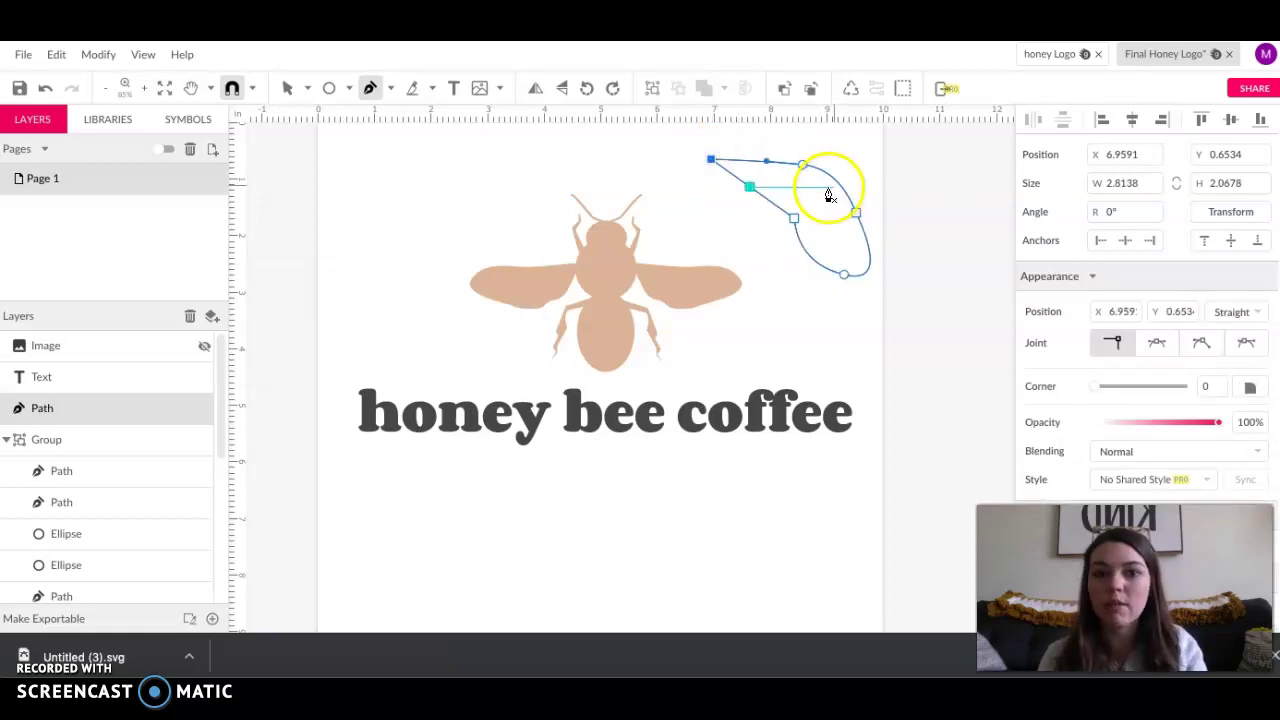
click(610, 162)
key(Escape)
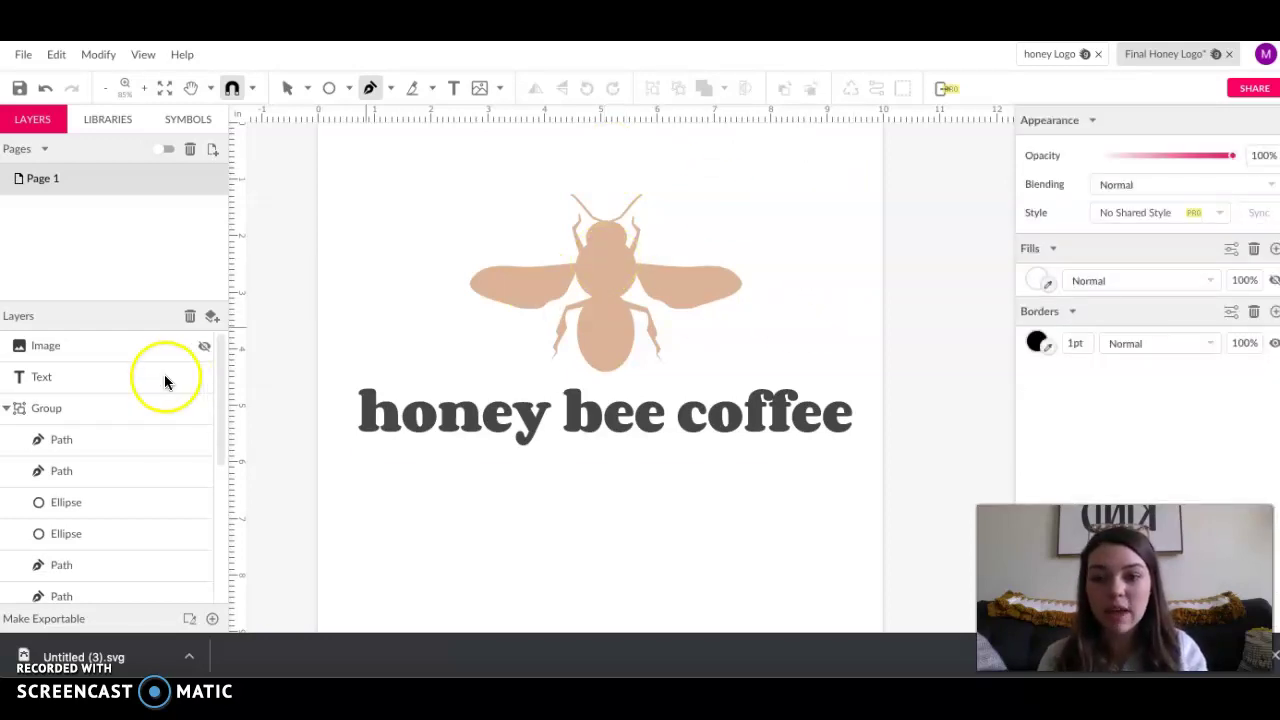
Toggle the bee photo layer on and off, leaving it hidden
click(205, 348)
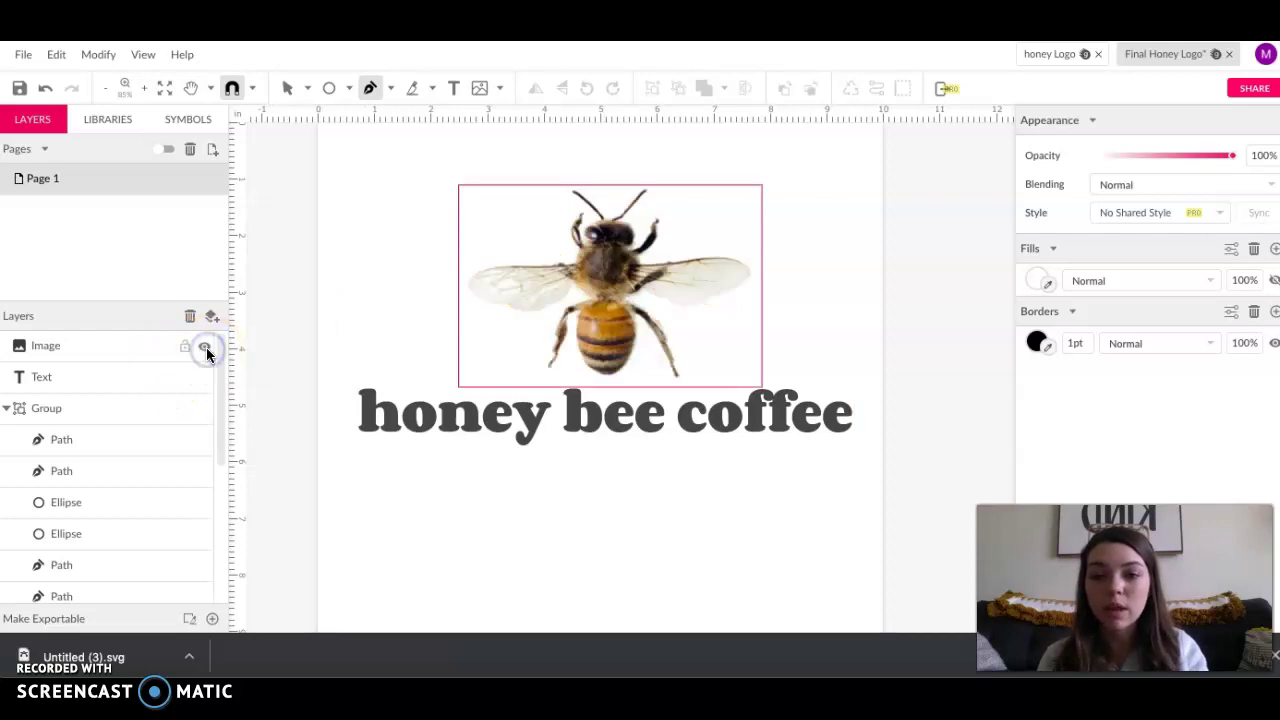
click(205, 347)
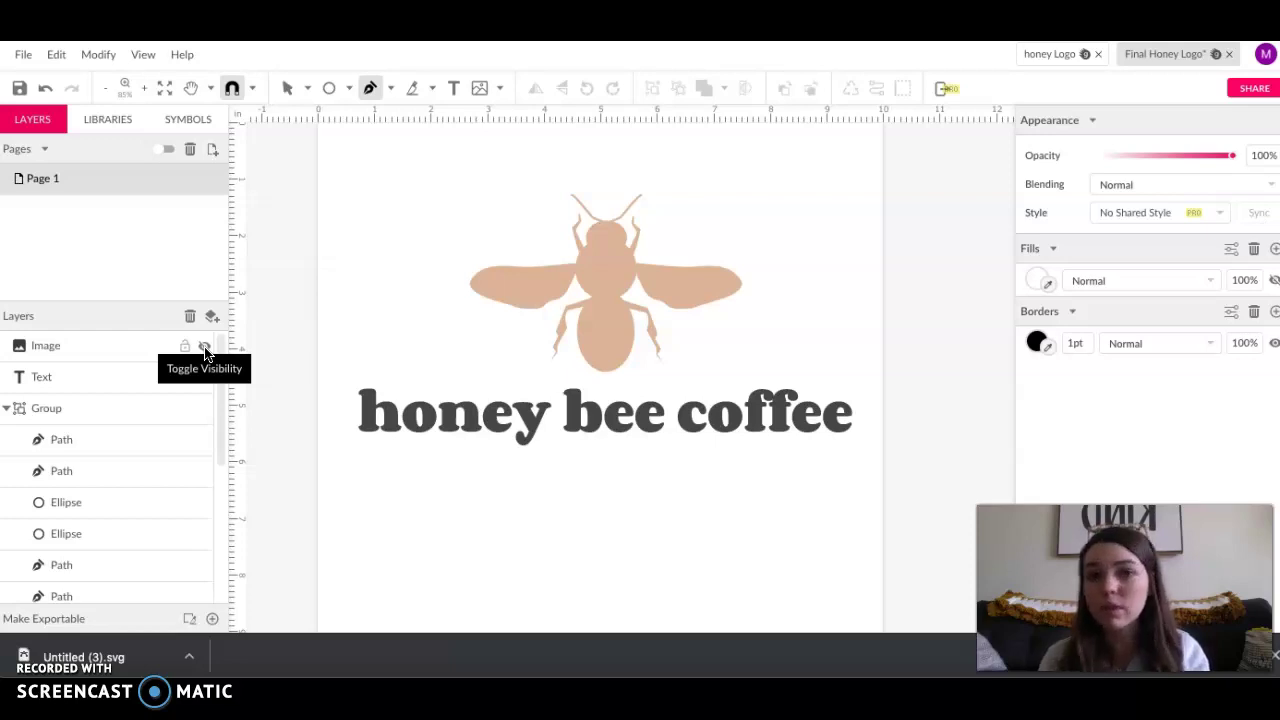
click(205, 347)
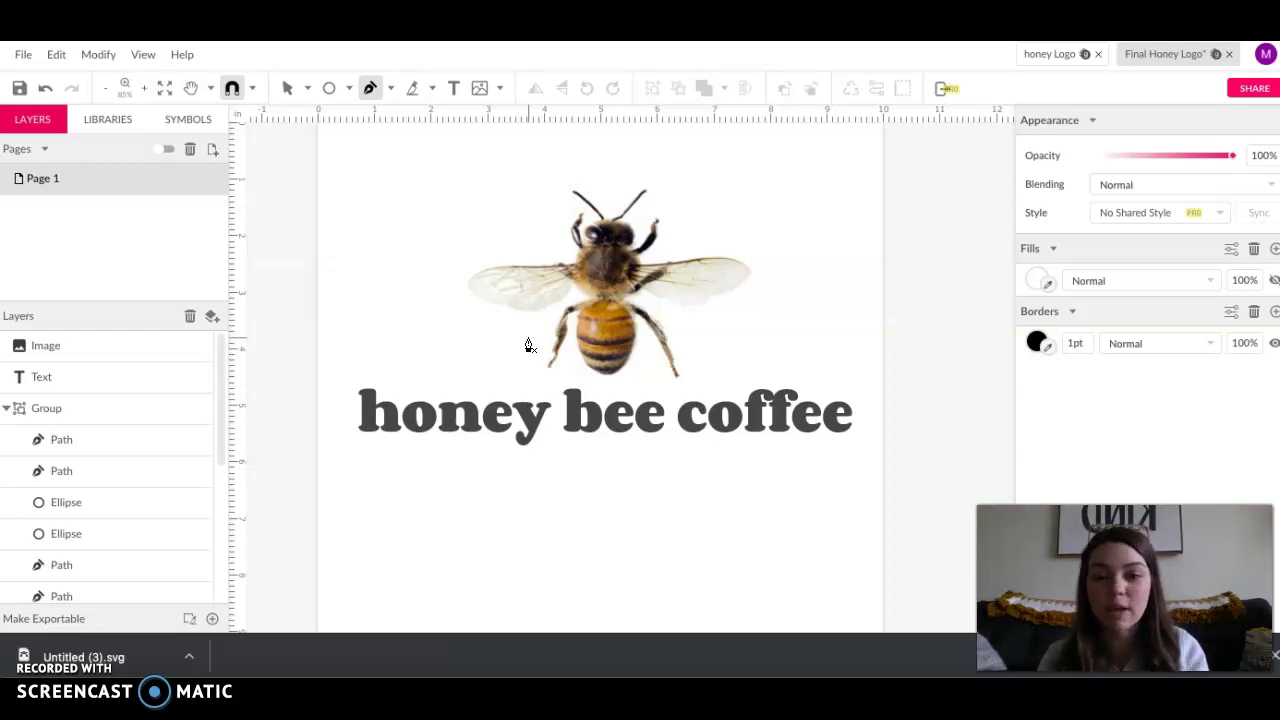
click(204, 346)
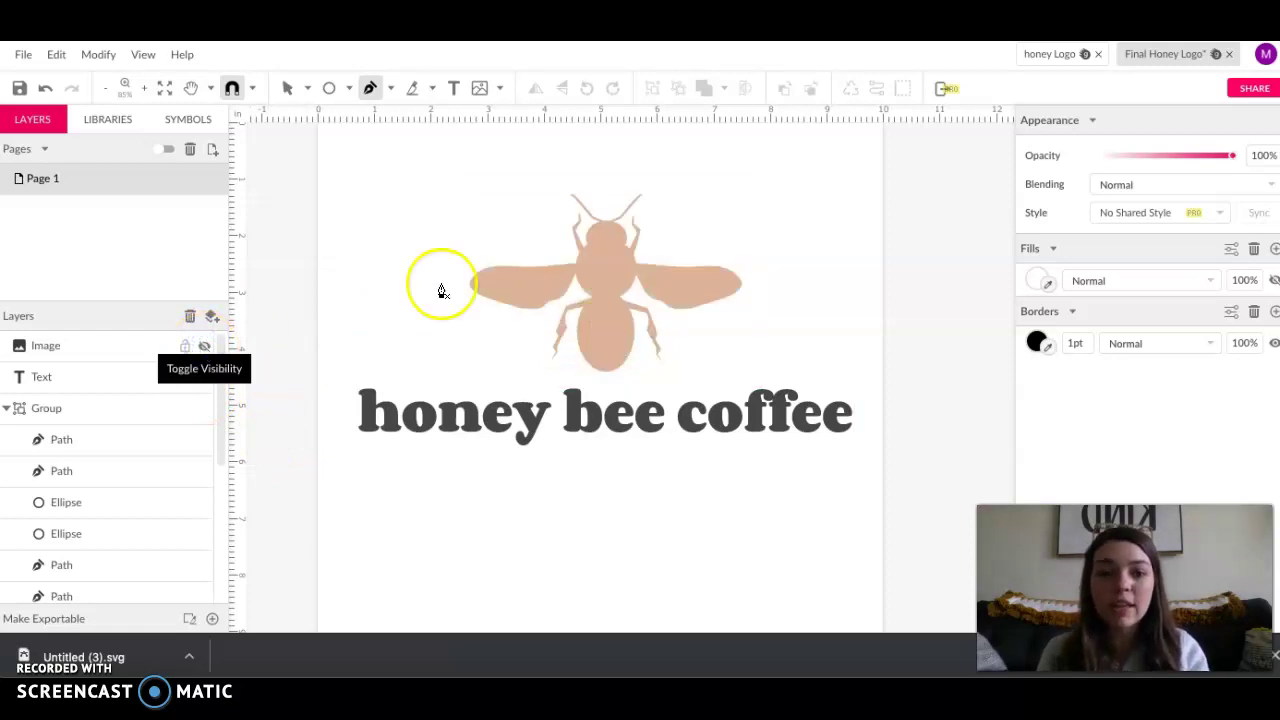
Cancel the stray pen point and select the tan bee silhouette group
click(612, 262)
key(Escape)
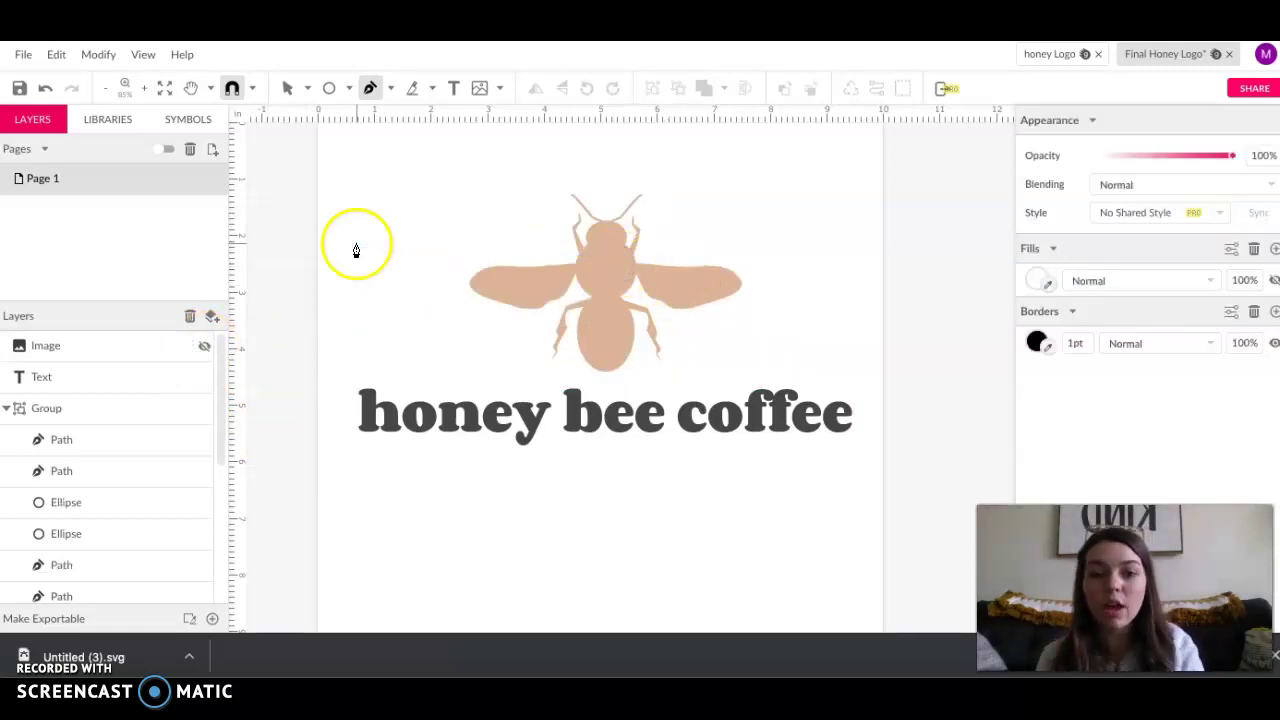
click(287, 88)
click(620, 280)
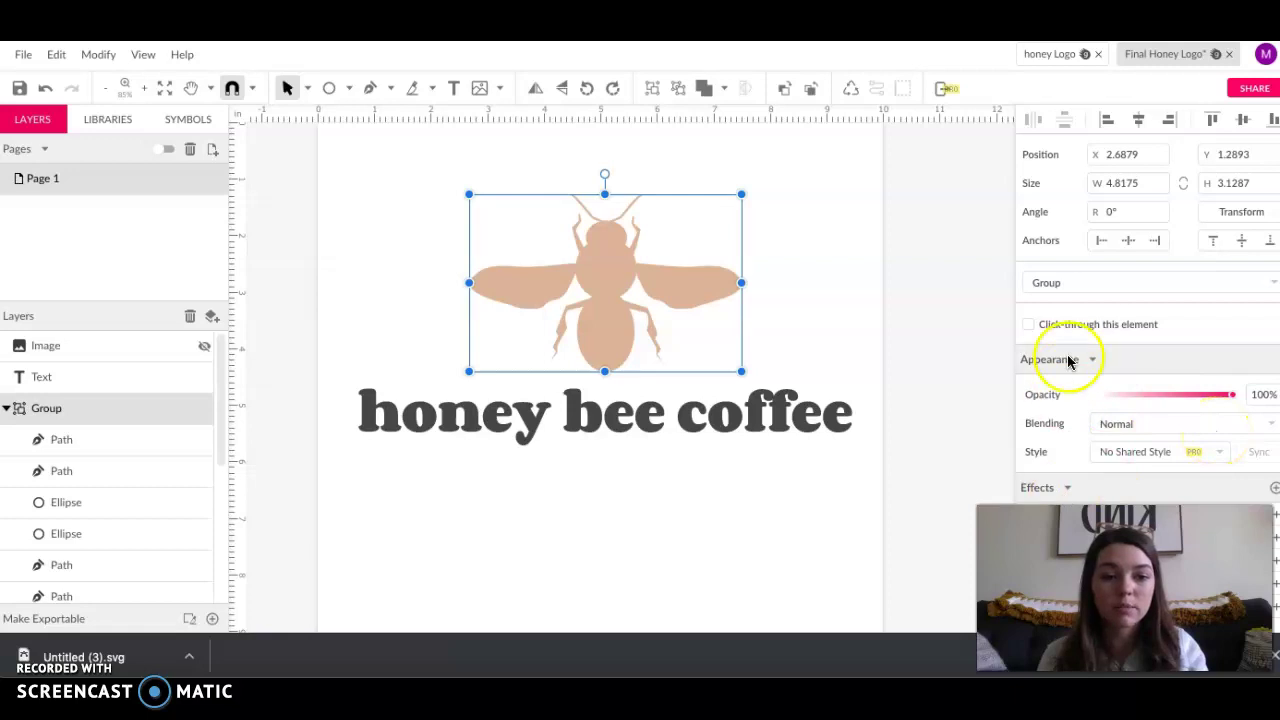
double_click(600, 267)
scroll(1088, 400, down, 1)
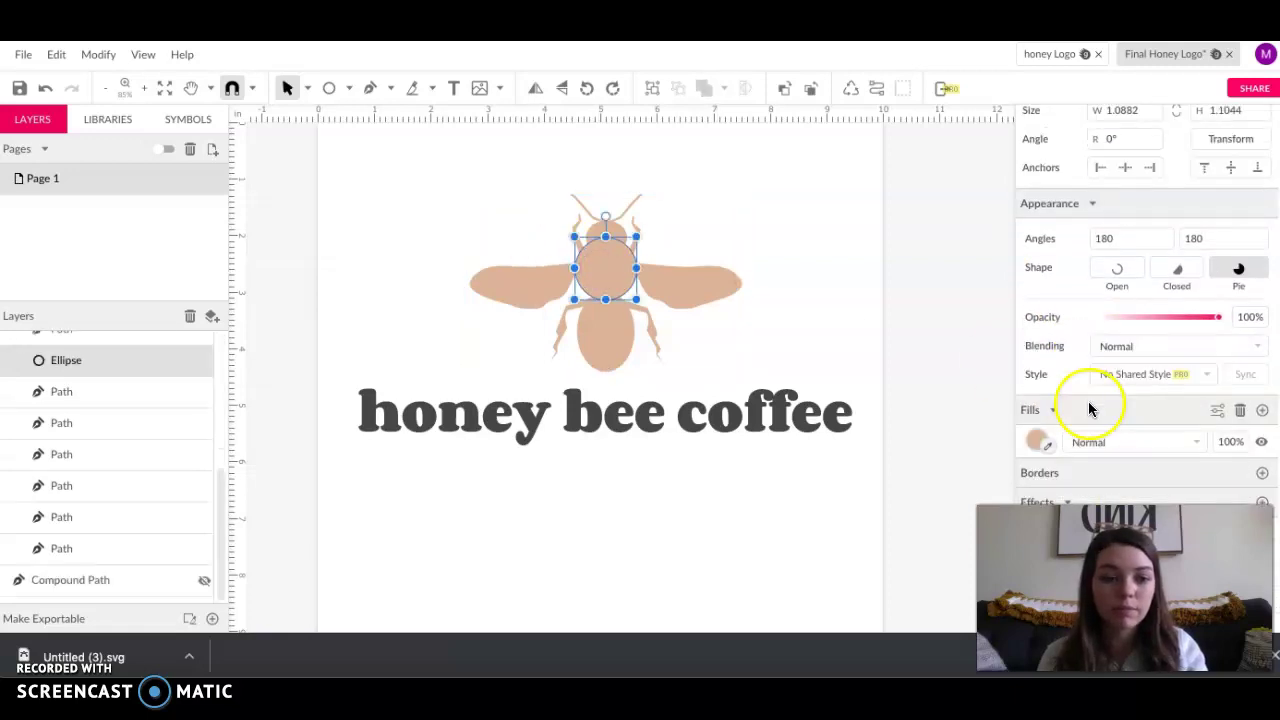
click(1035, 445)
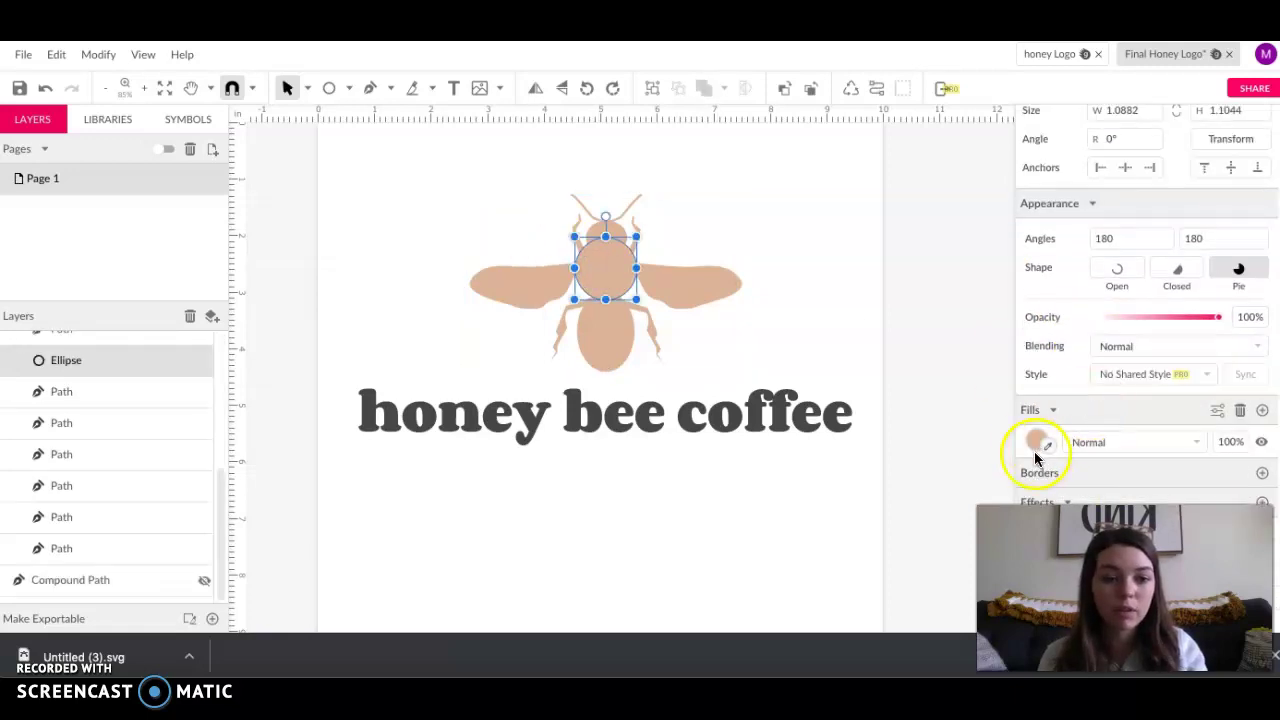
click(395, 219)
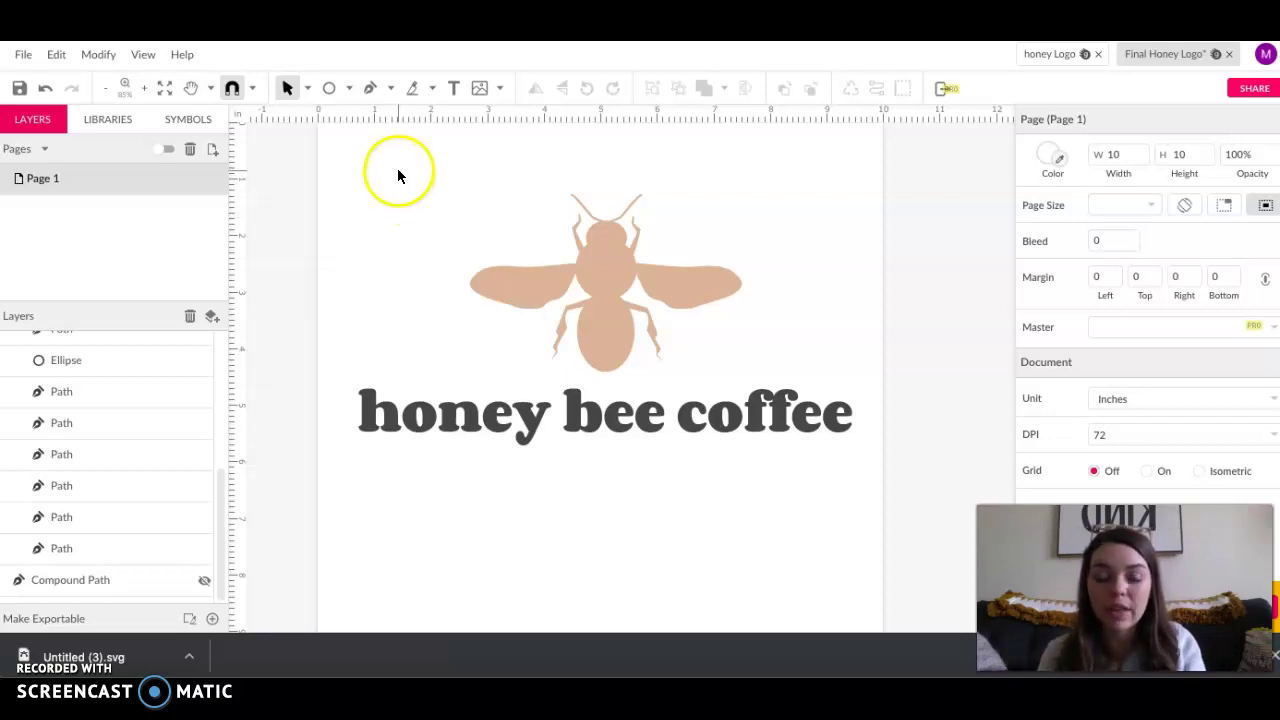
Select the bee group in the Layers panel and collapse its contents
click(549, 236)
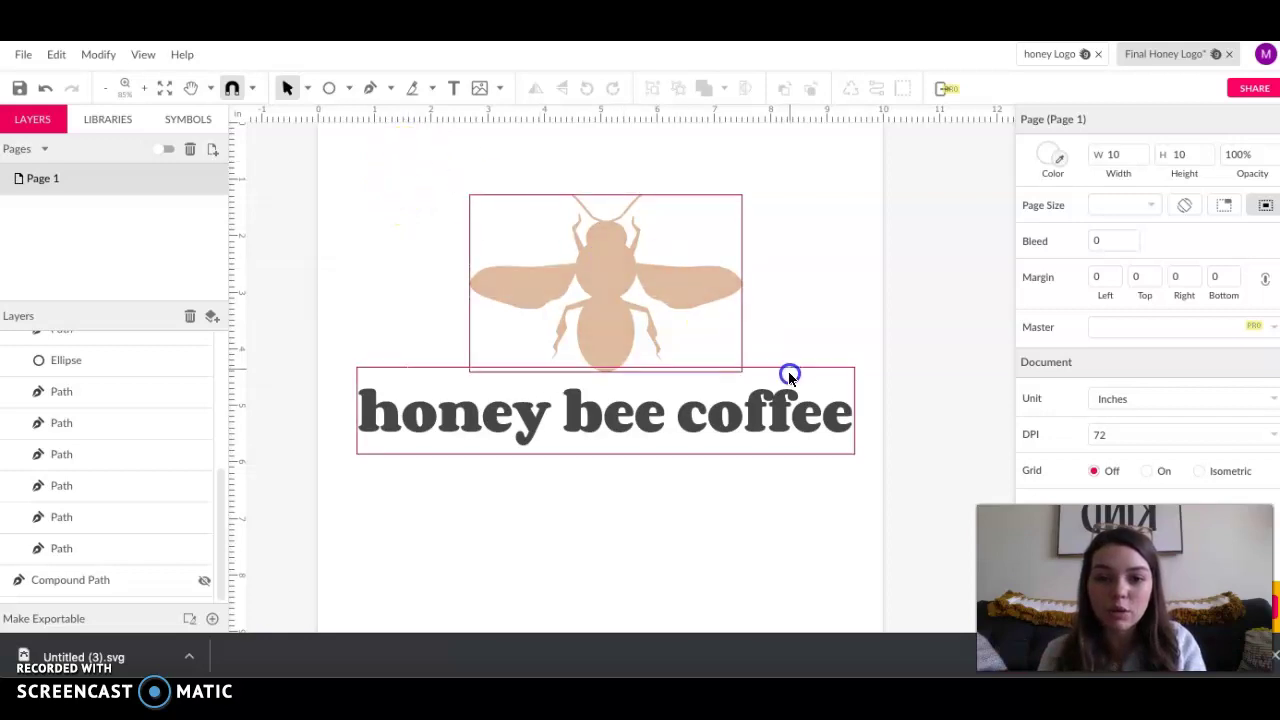
click(788, 374)
click(551, 407)
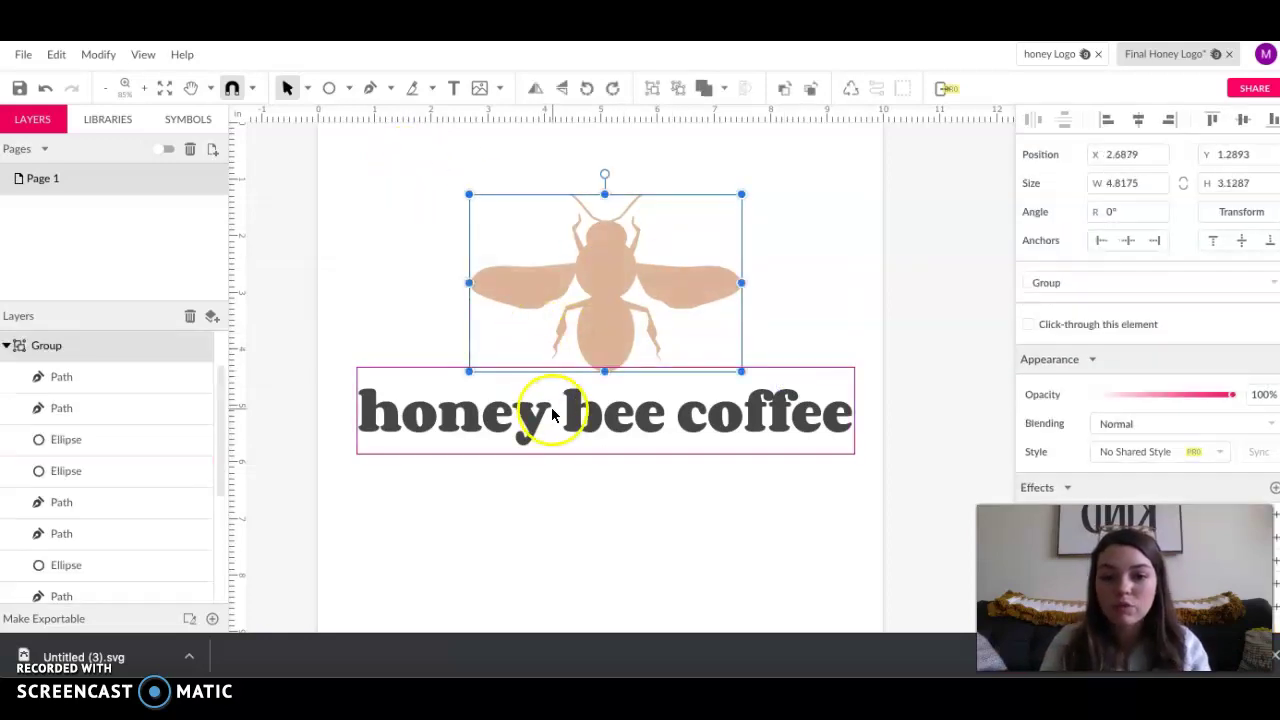
click(368, 143)
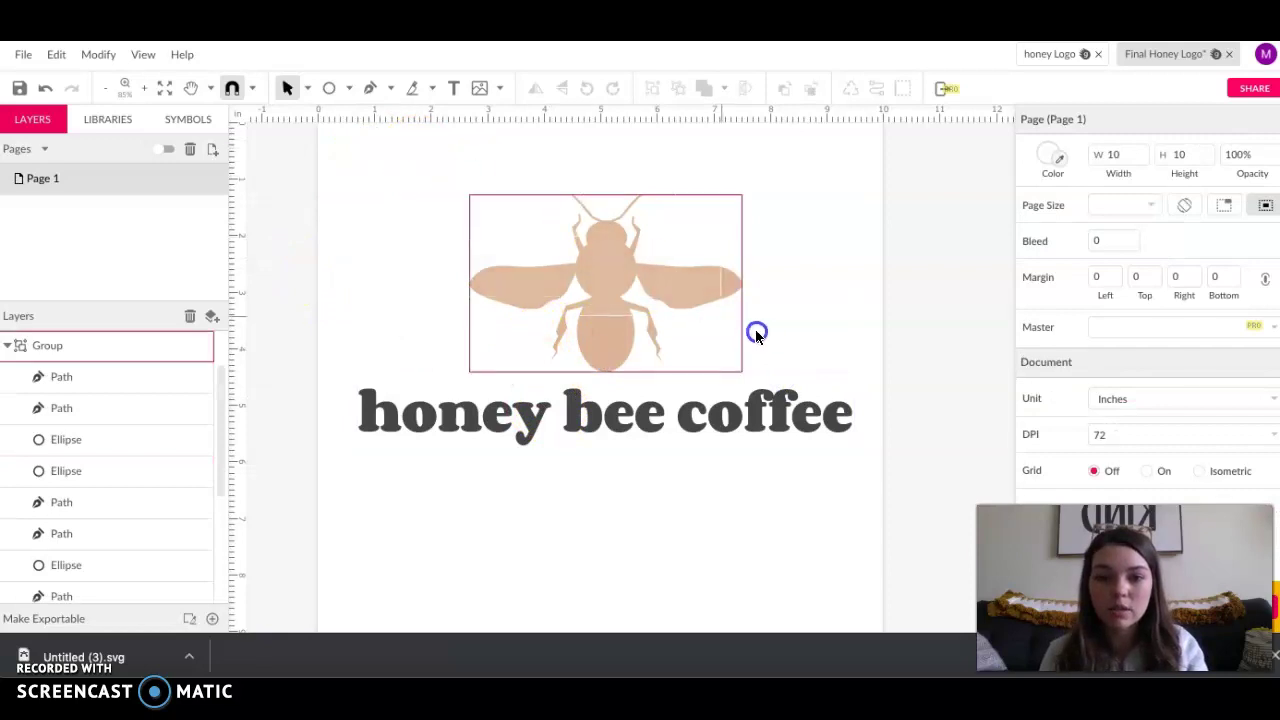
click(816, 343)
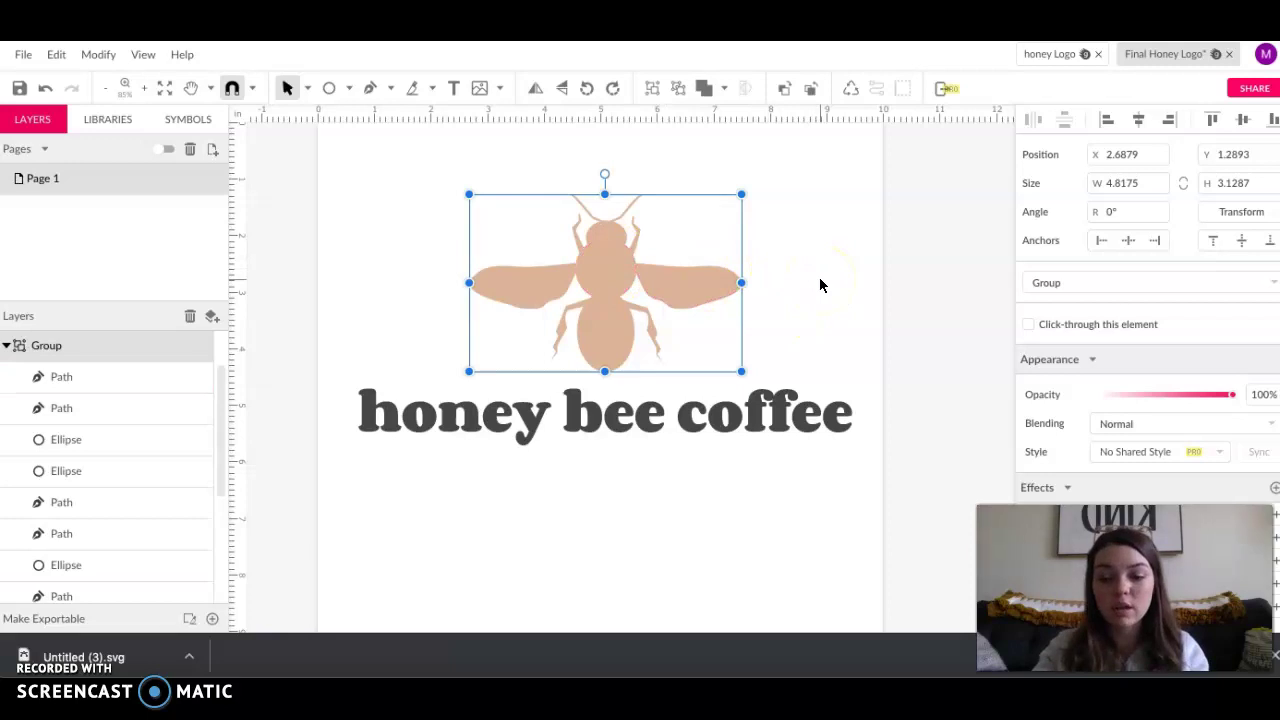
click(112, 342)
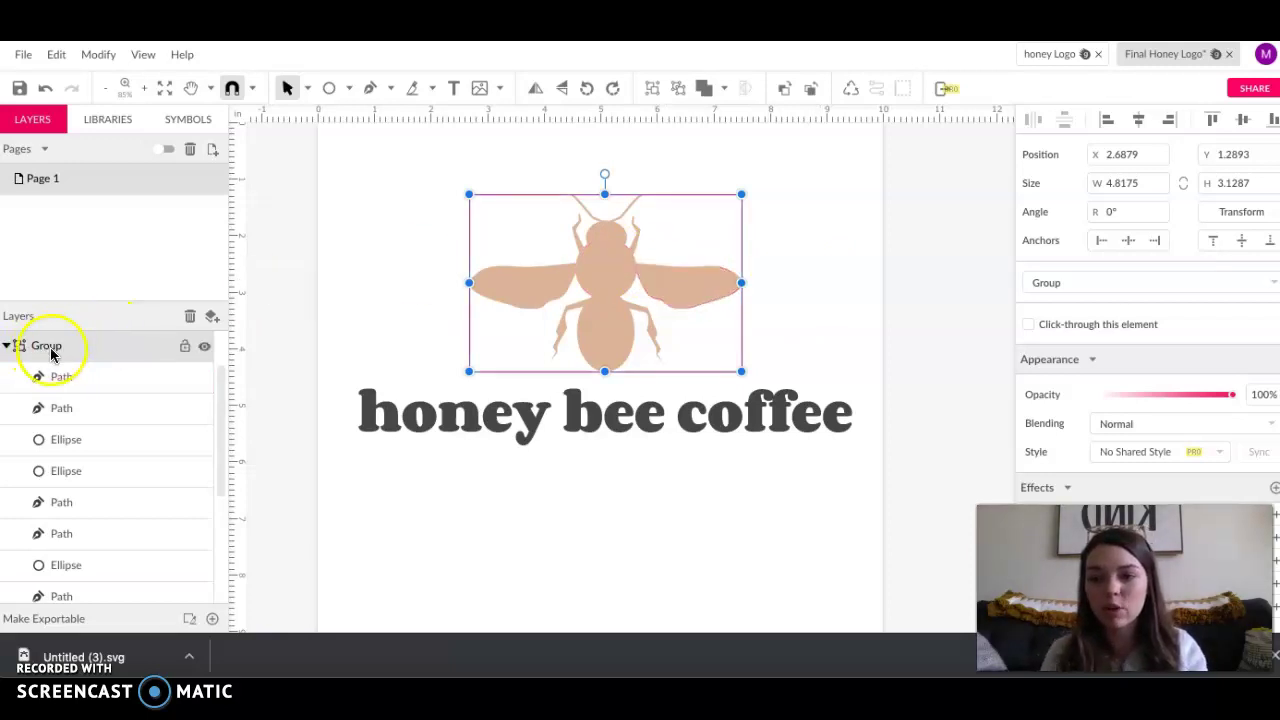
click(43, 346)
click(7, 346)
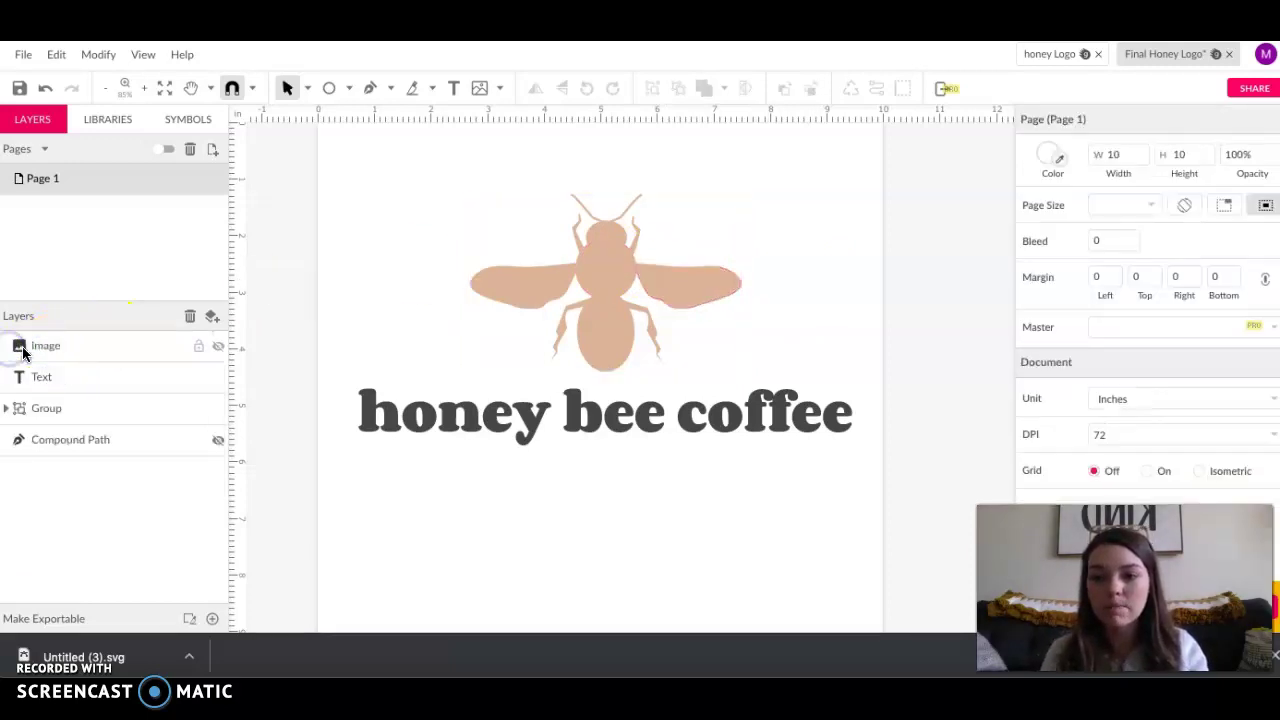
click(40, 408)
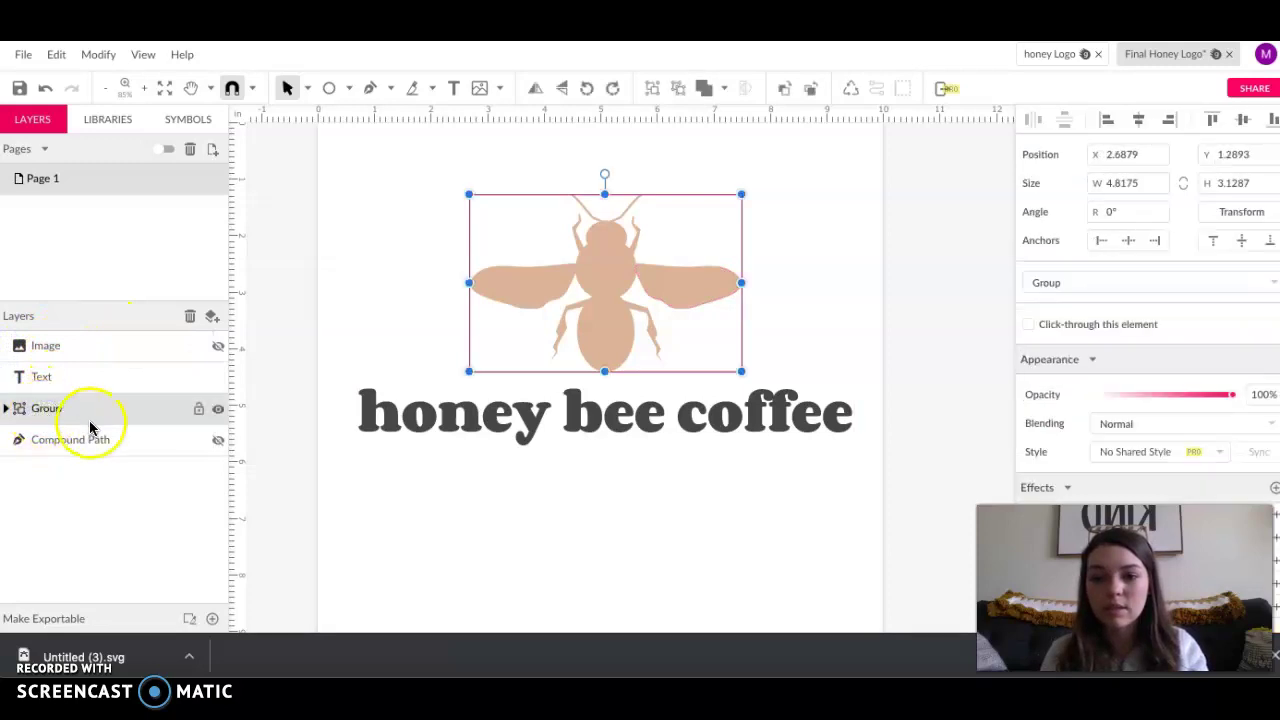
Move the bee group slightly higher above the text and clear the selection
drag(586, 276, 615, 263)
click(435, 278)
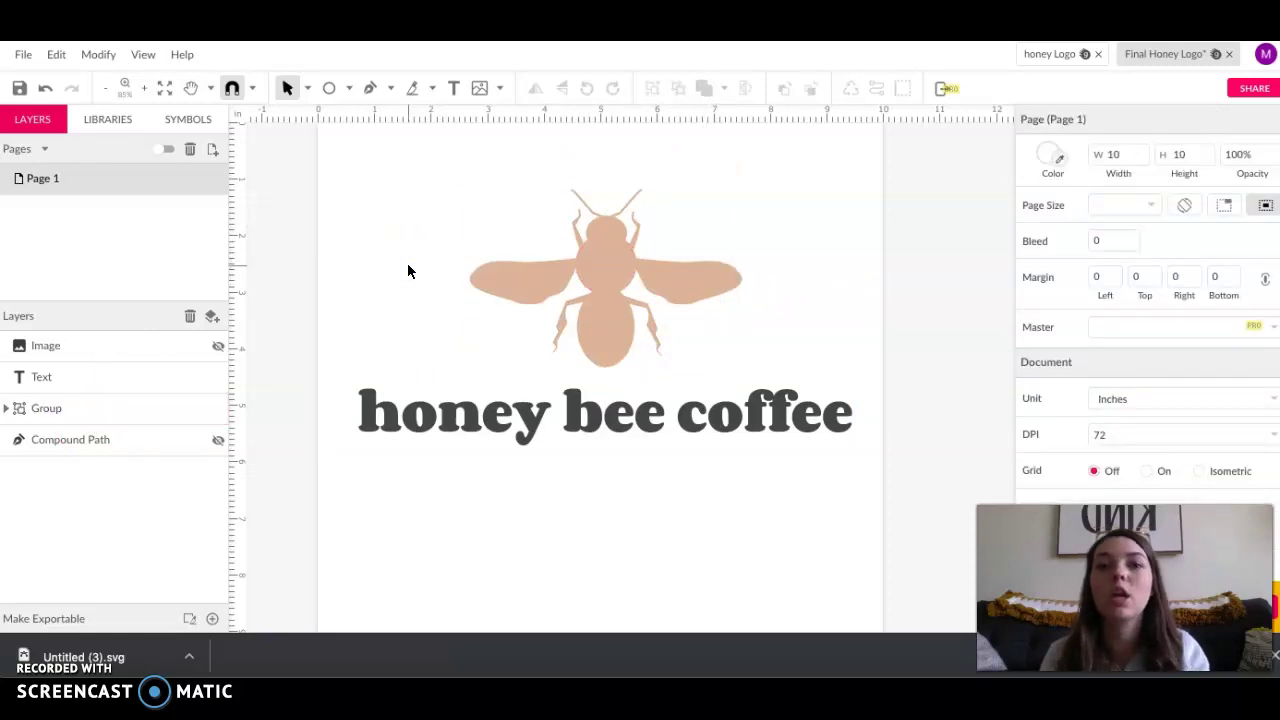
click(580, 278)
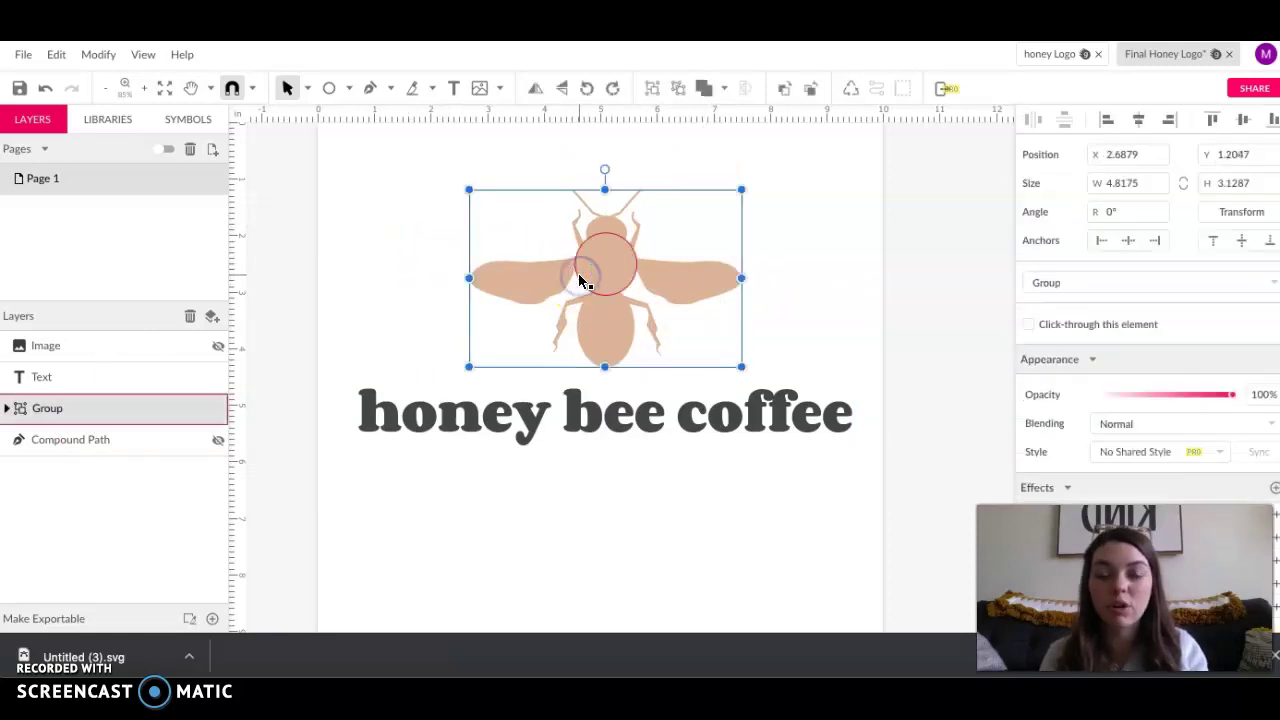
click(399, 226)
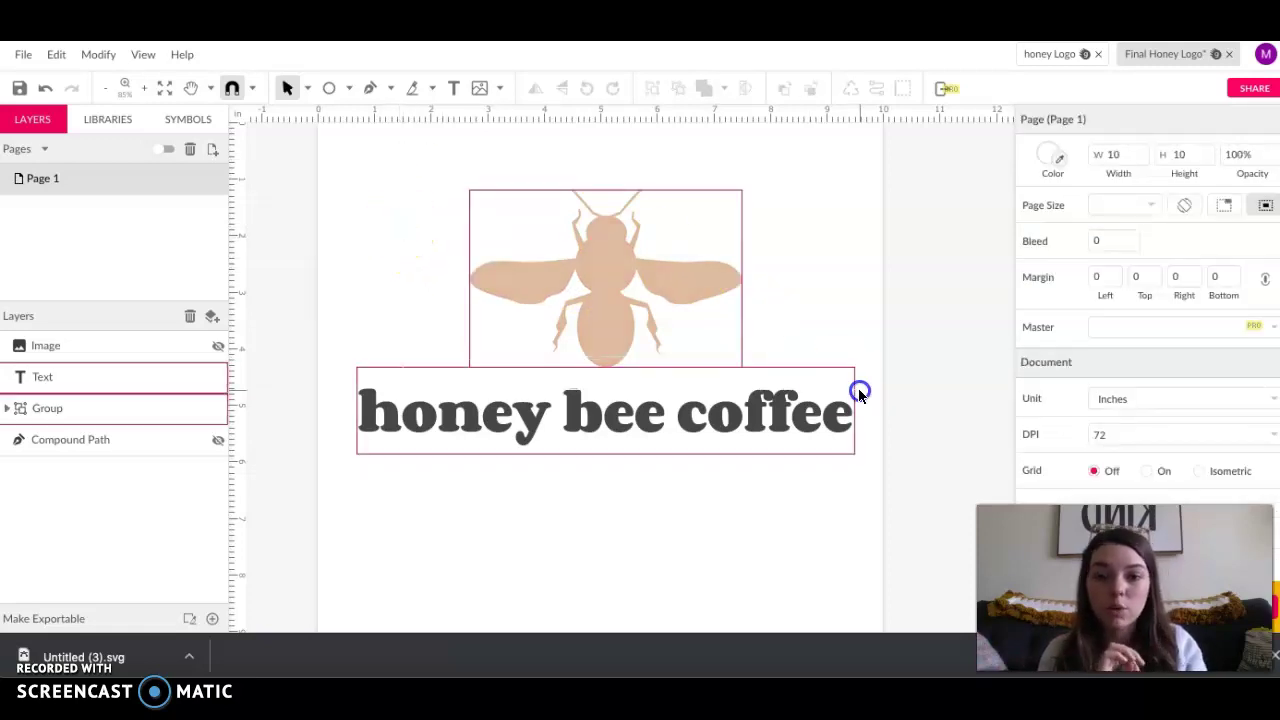
click(838, 325)
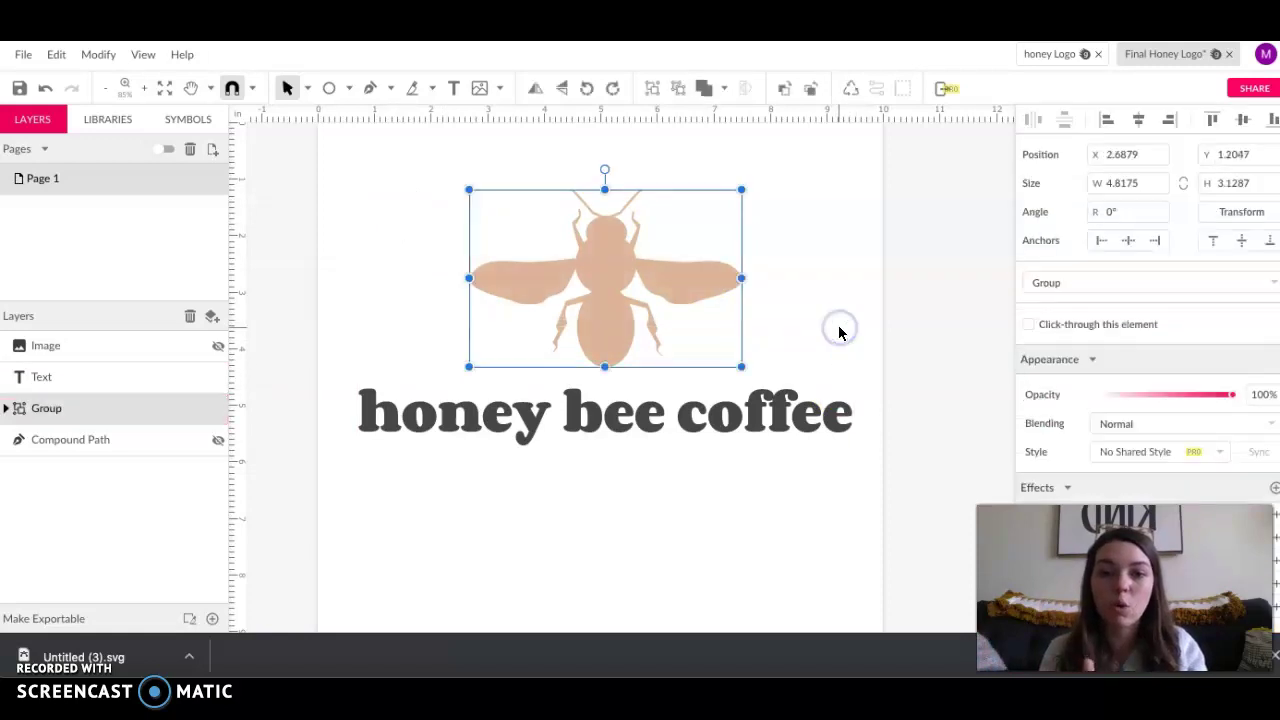
click(420, 297)
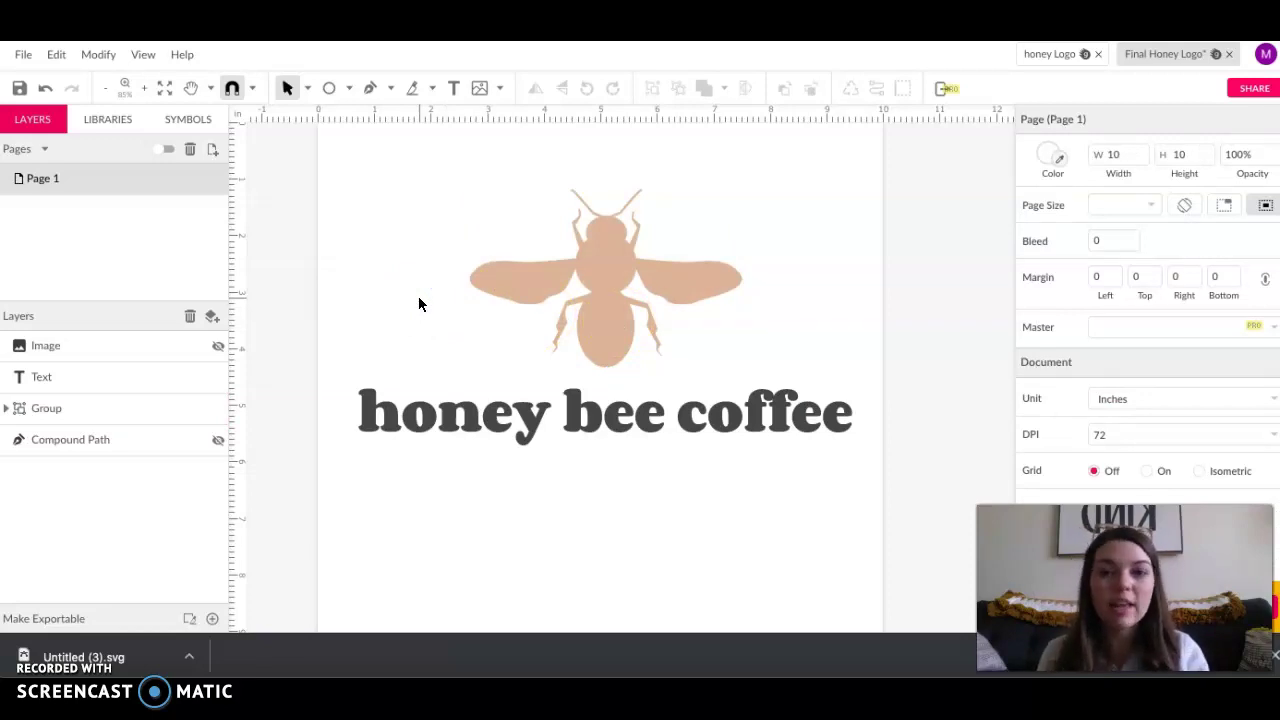
Hide the 'honey bee coffee' Text layer so the 'HONEY COFFEE' wordmark shows beneath the bee
click(218, 441)
click(218, 441)
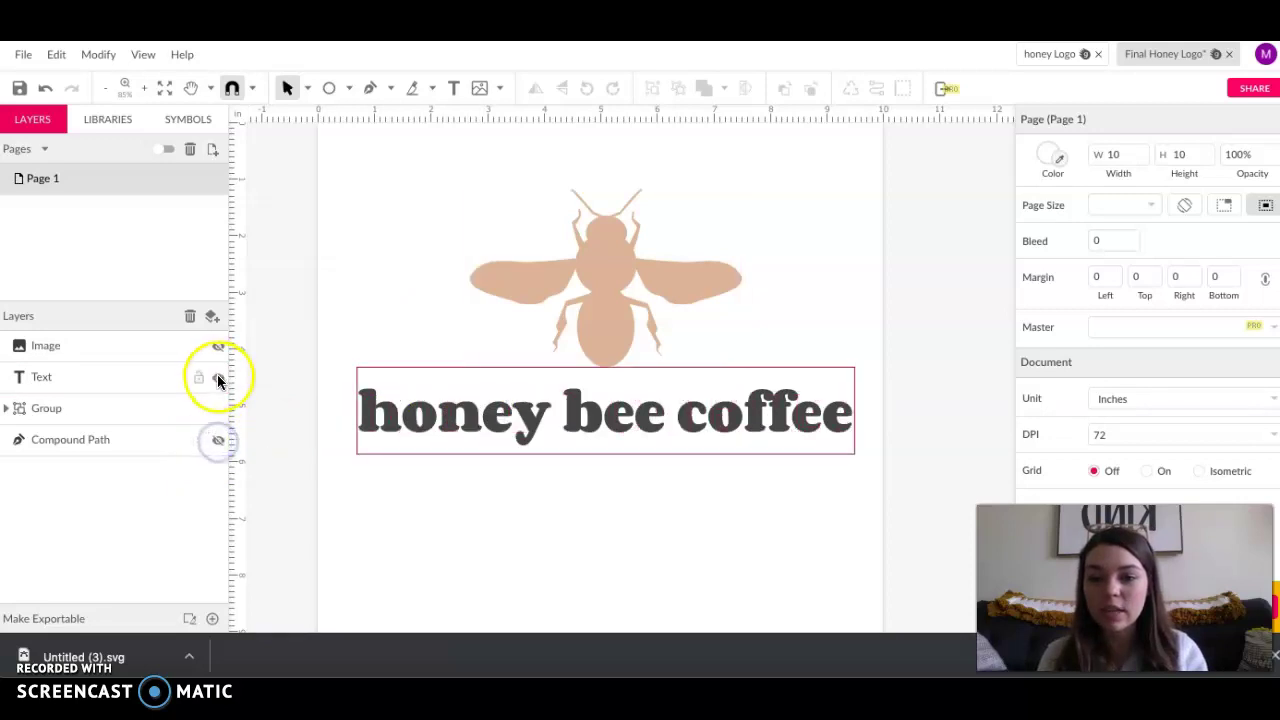
click(218, 378)
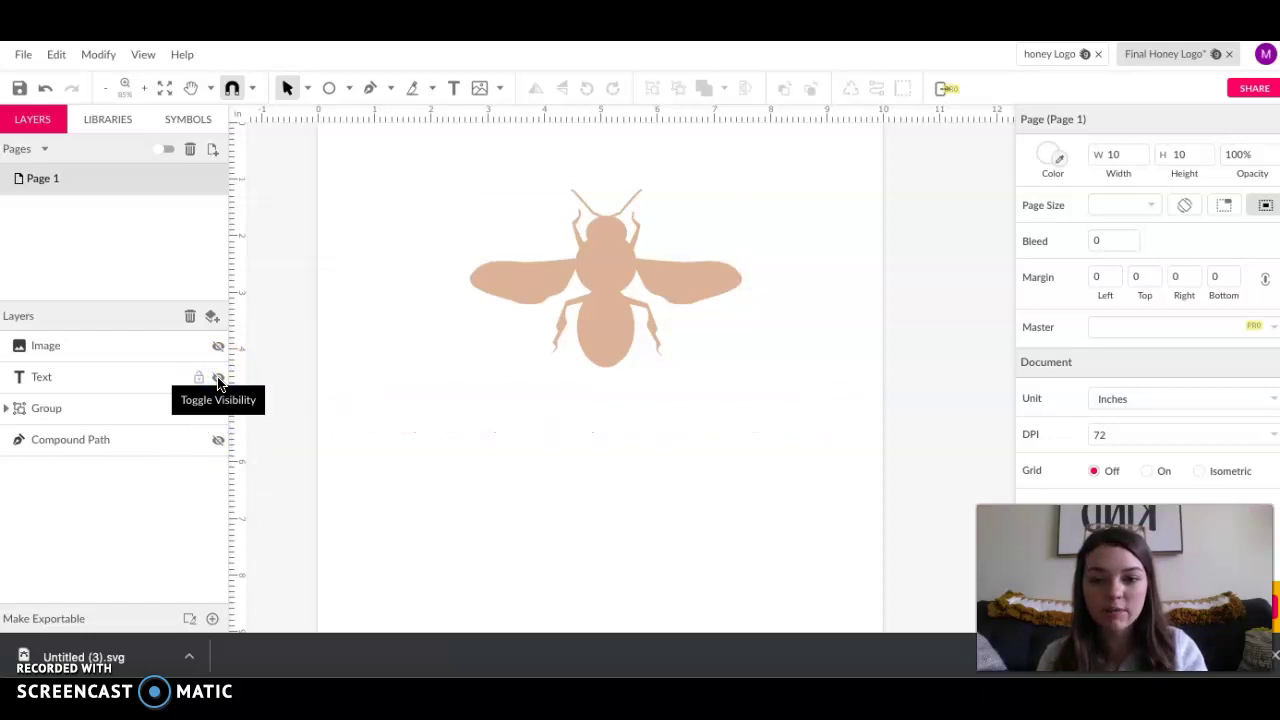
click(218, 379)
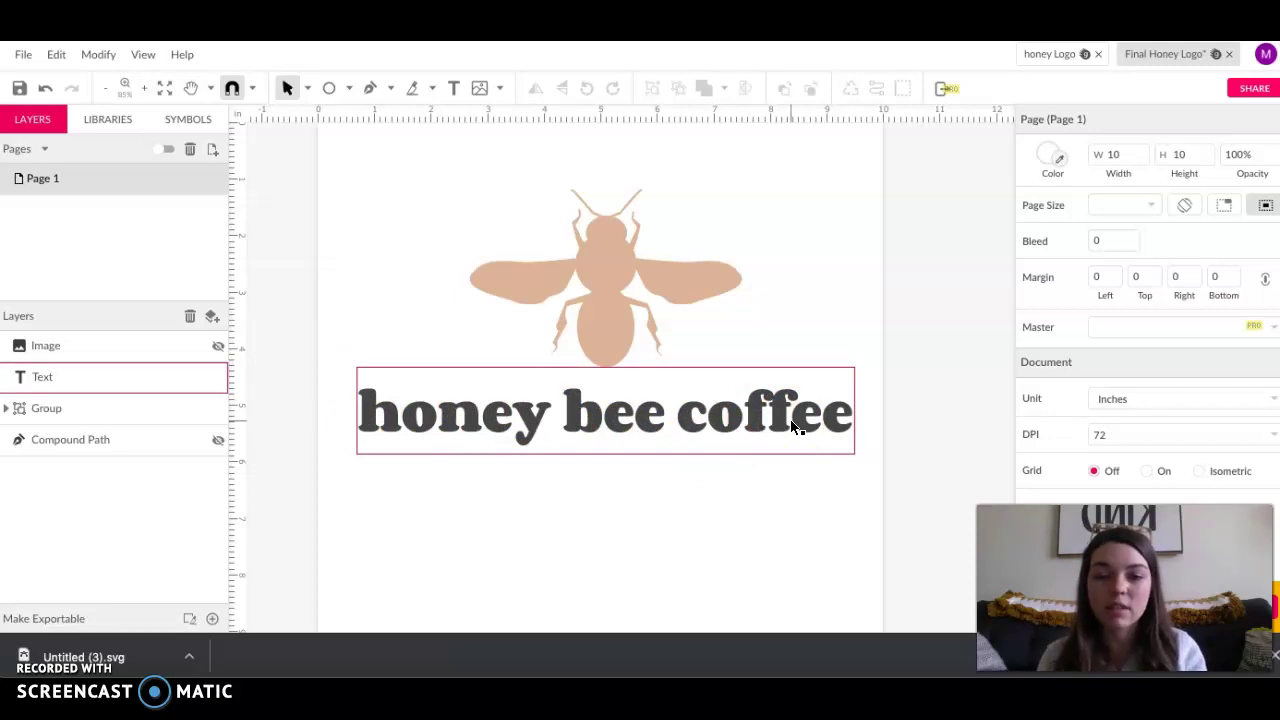
click(600, 437)
click(370, 387)
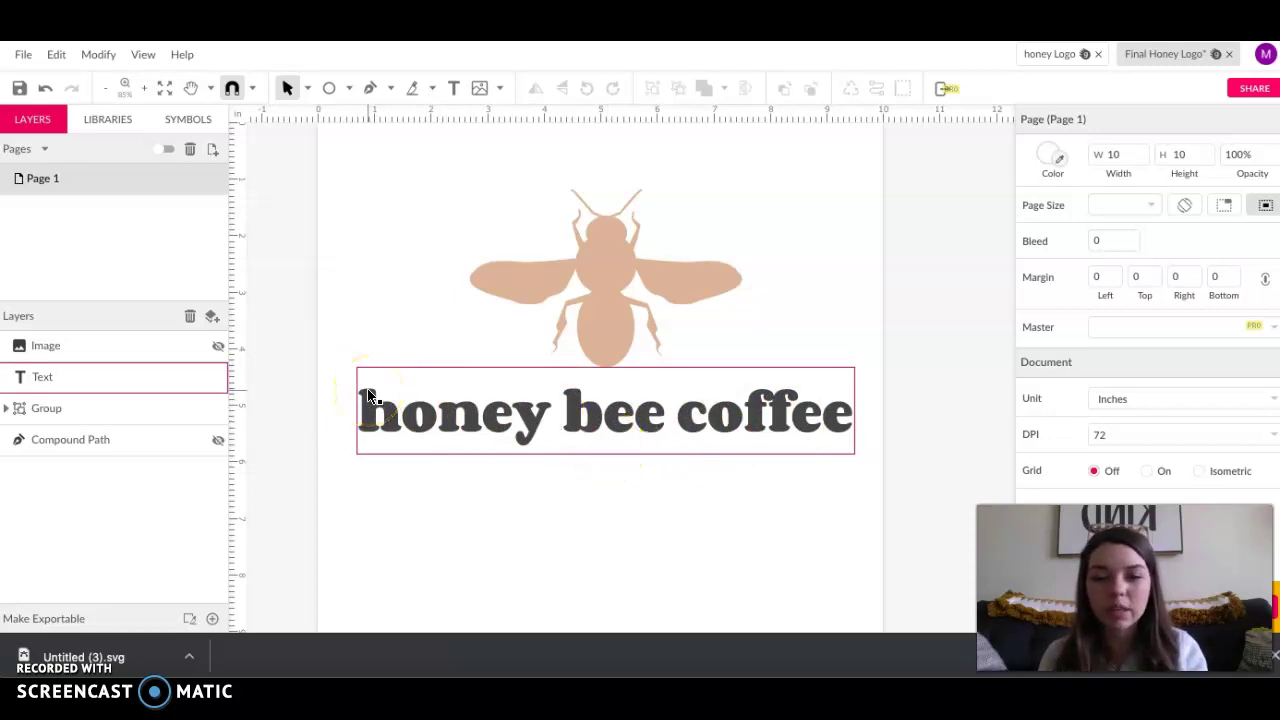
click(216, 378)
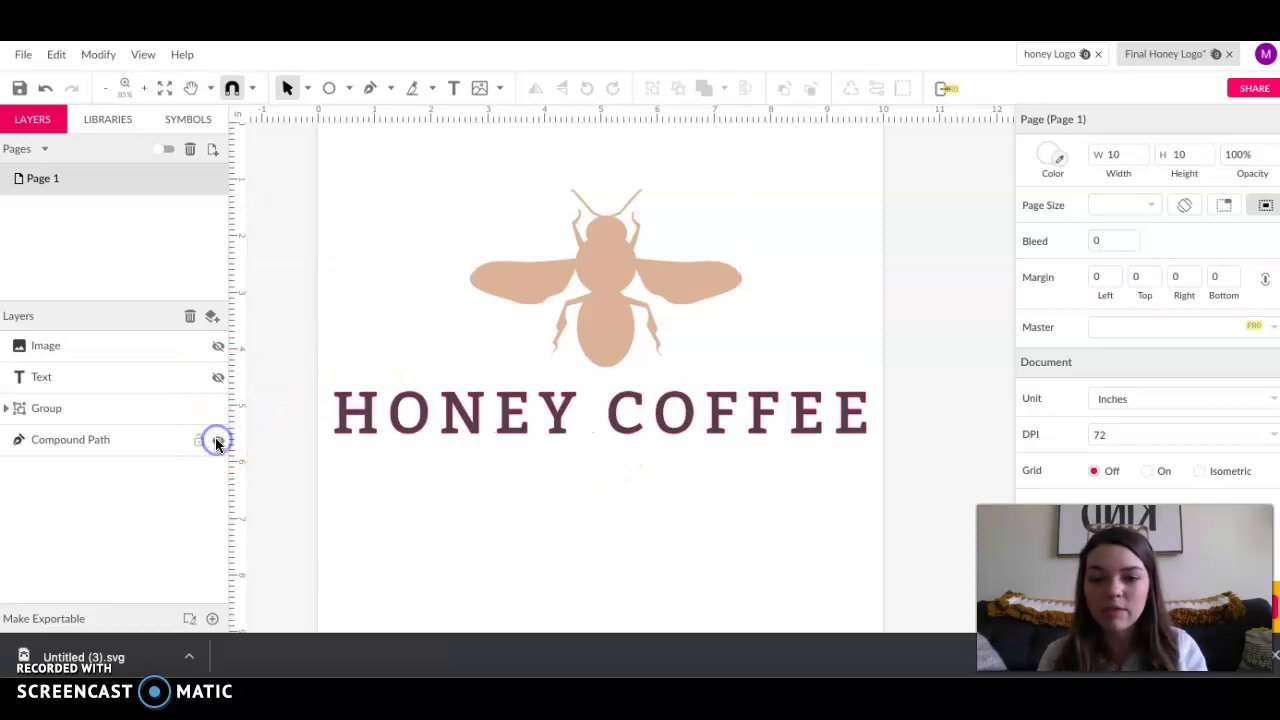
click(435, 500)
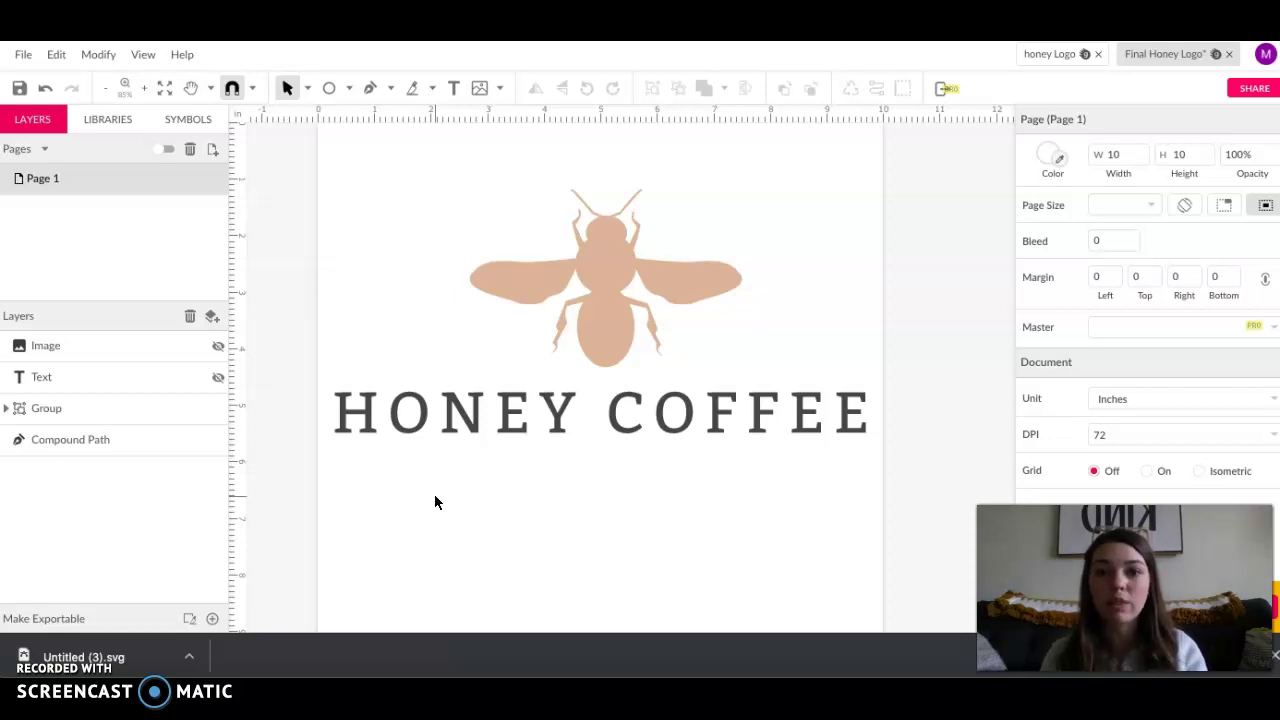
Add a new text line 'honey coffee co.' below the logo
scroll(434, 500, down, 5)
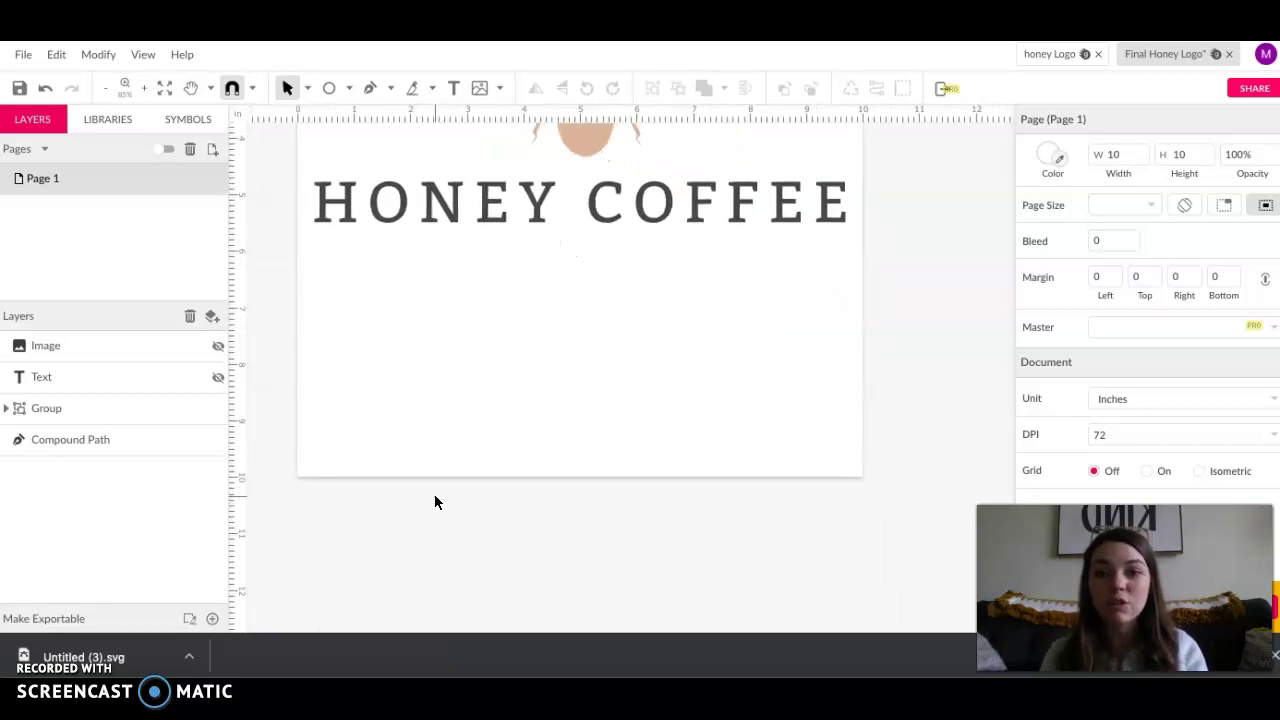
click(456, 92)
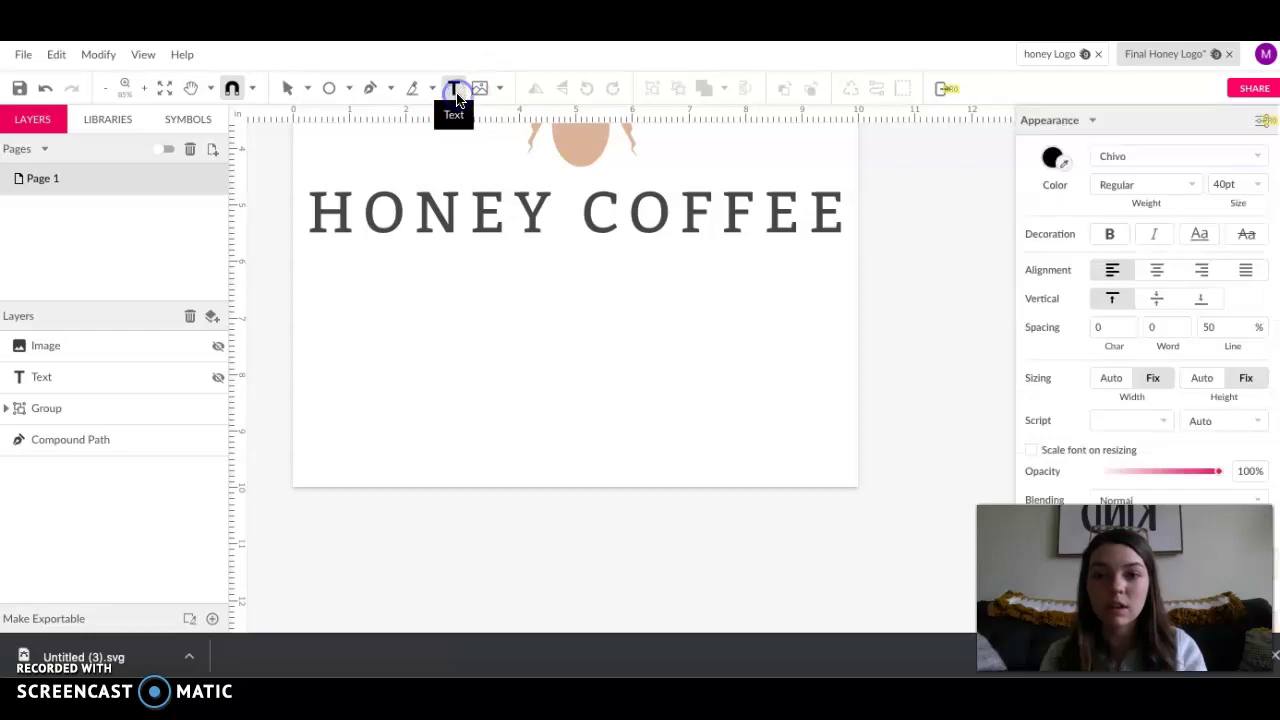
click(468, 354)
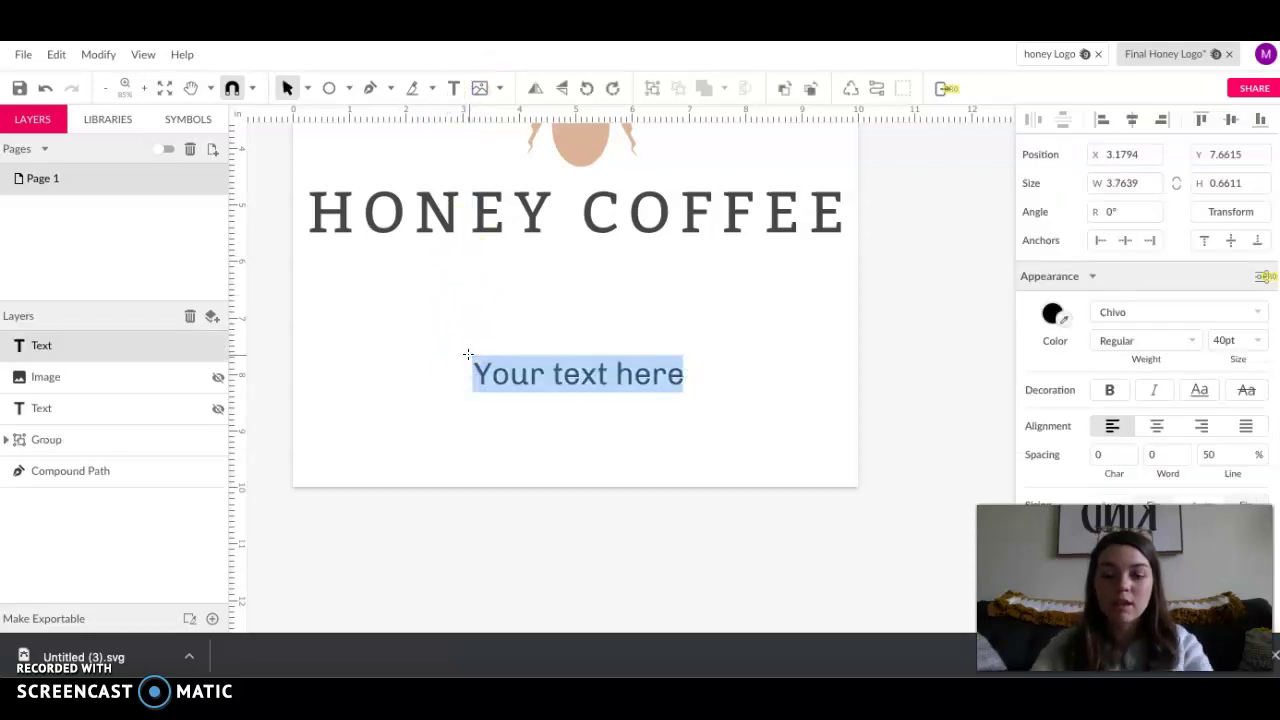
text(honey coffee)
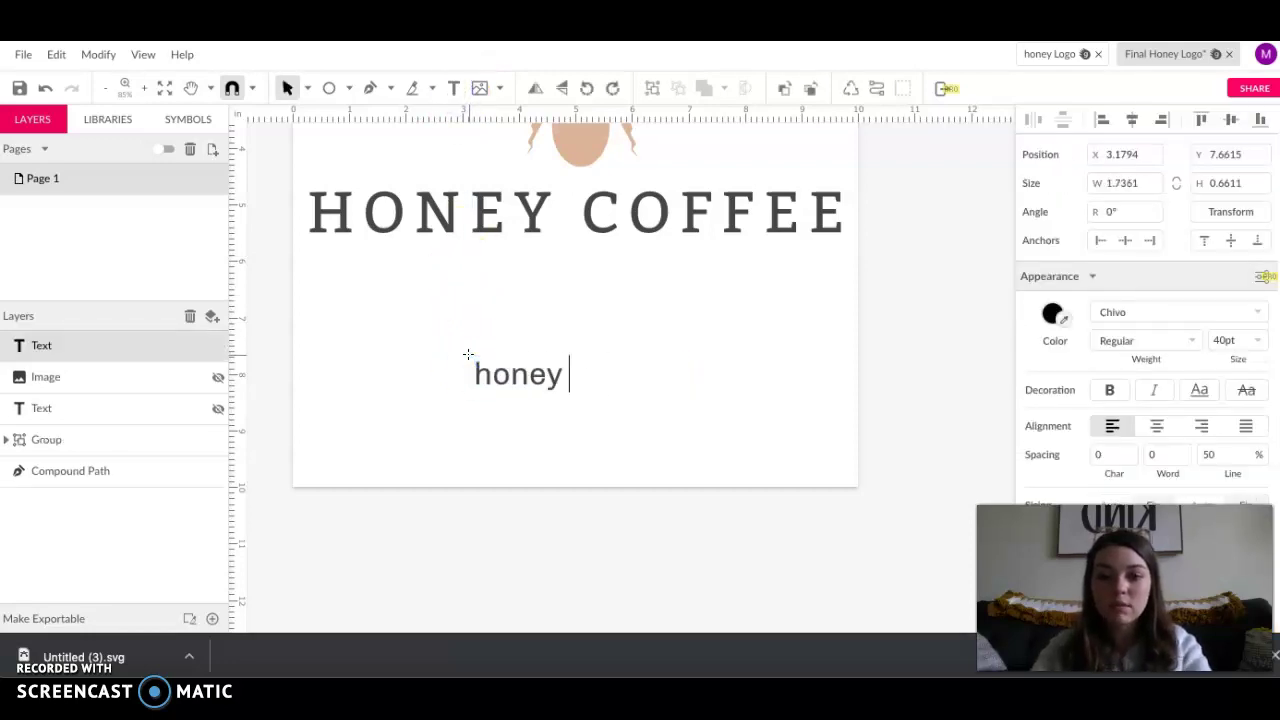
key(BackSpace)
key(BackSpace)
key(BackSpace)
text(fee co.)
Select the whole tagline and browse the Web Fonts list for Crushed
double_click(499, 373)
triple_click(499, 373)
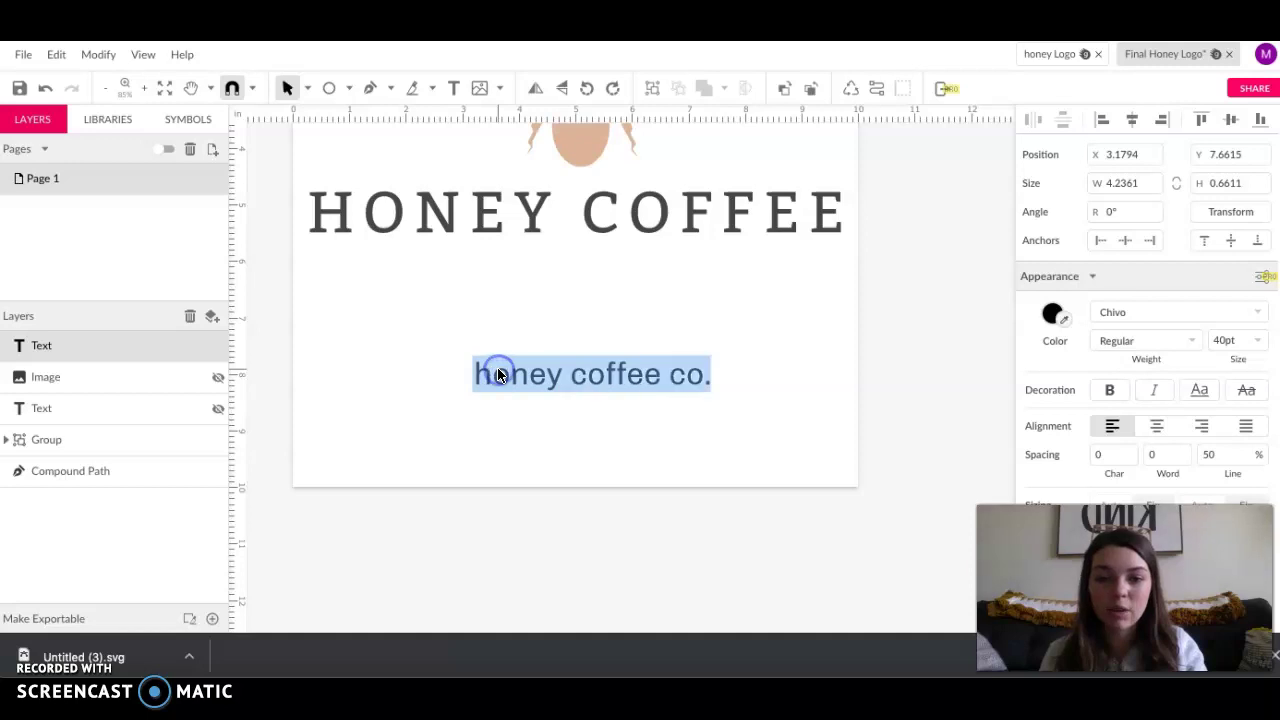
click(1261, 314)
scroll(1098, 445, down, 3)
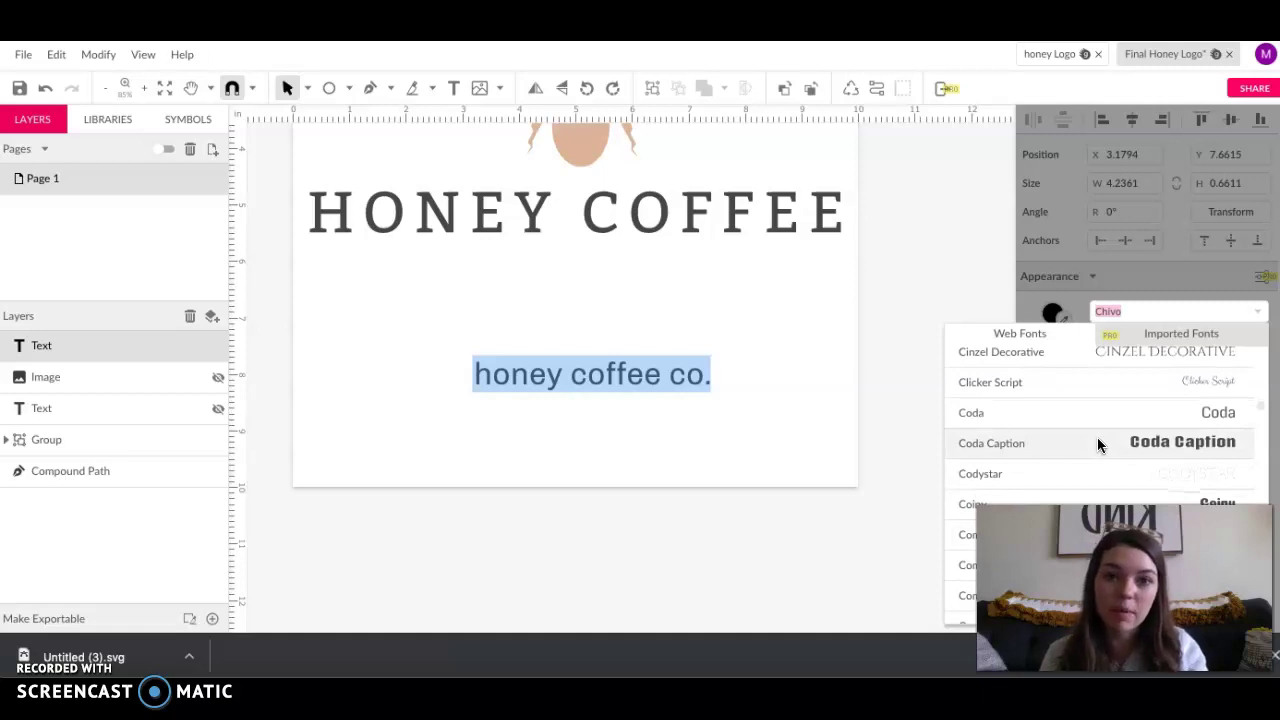
scroll(1098, 445, down, 5)
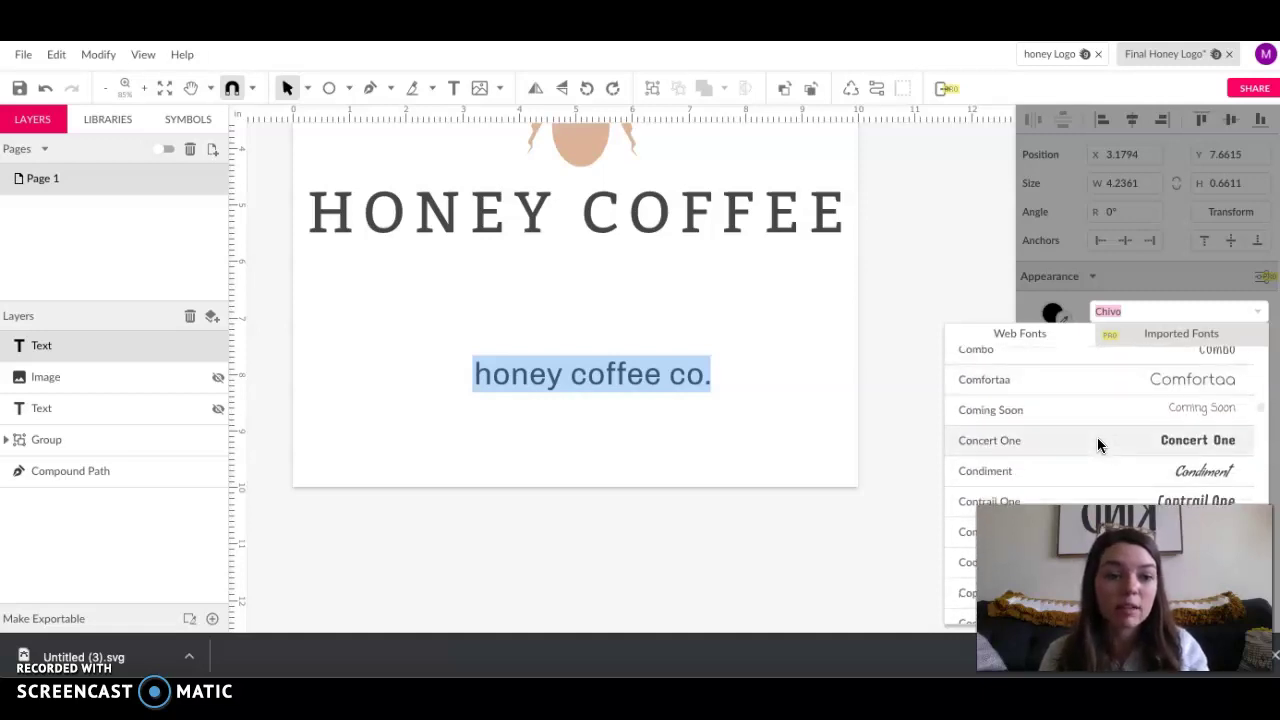
scroll(1098, 445, down, 1)
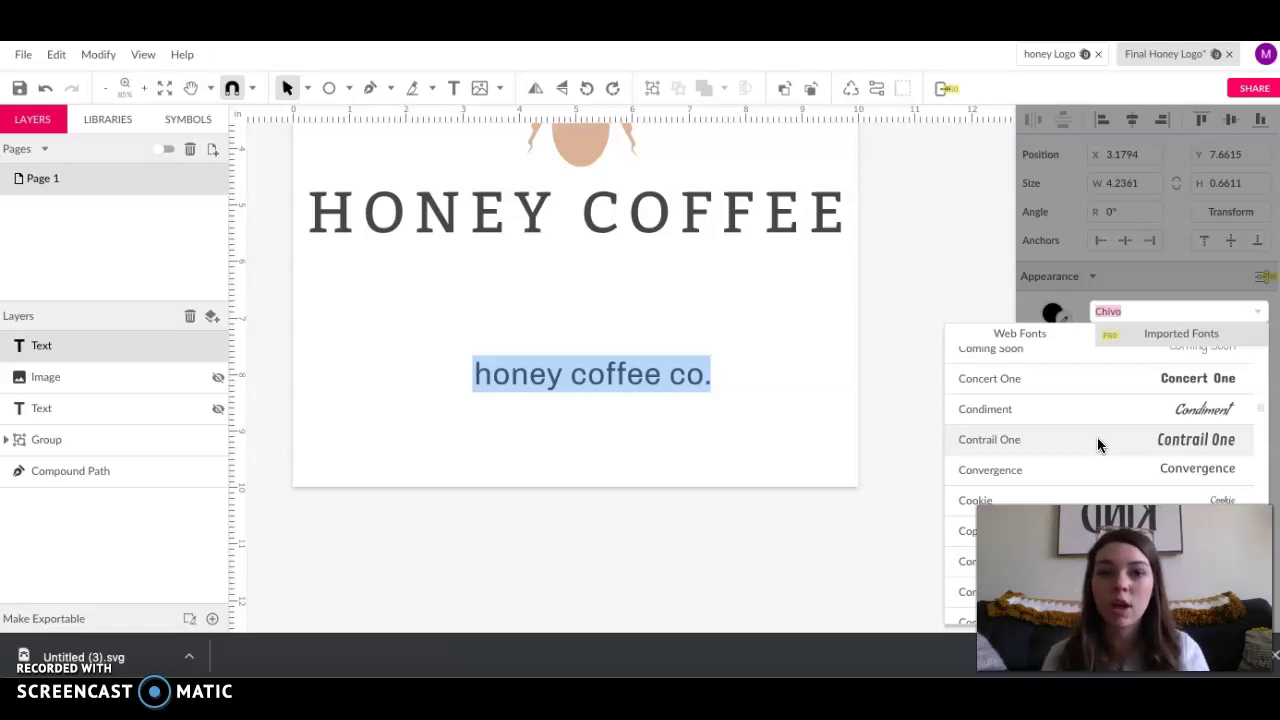
scroll(1098, 445, down, 6)
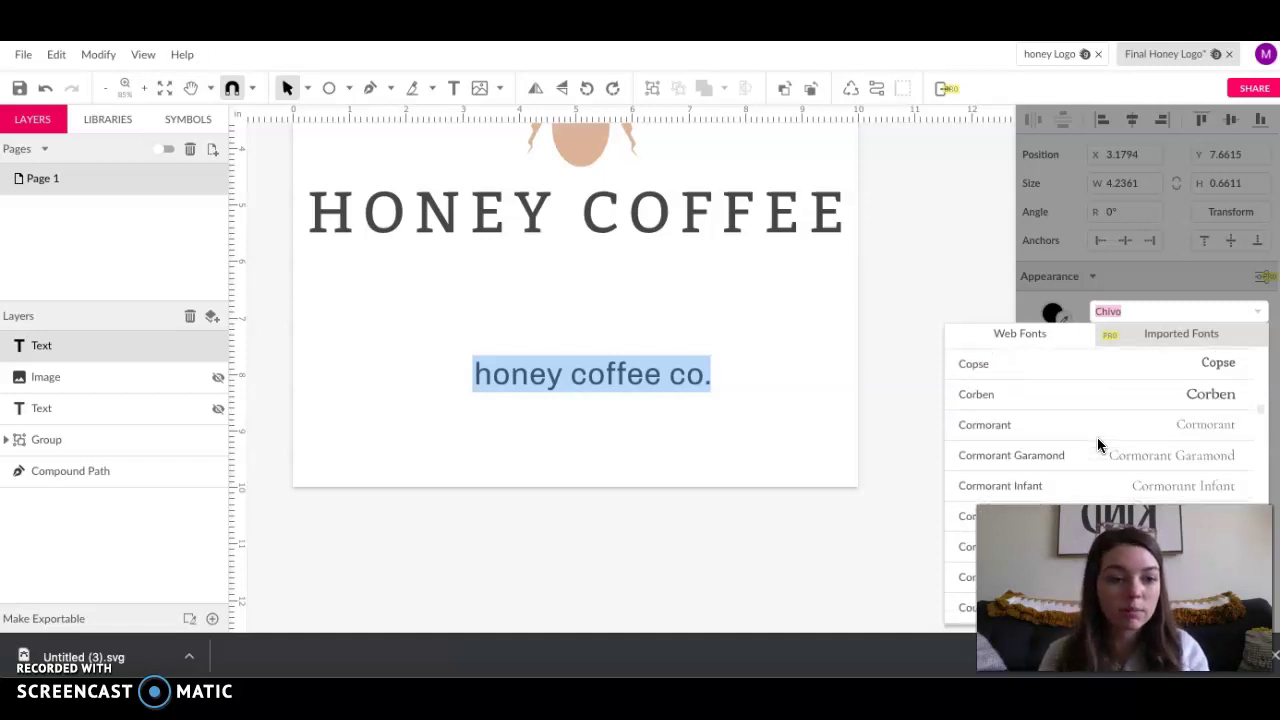
scroll(1098, 445, down, 3)
scroll(1098, 445, down, 1)
scroll(1140, 425, down, 4)
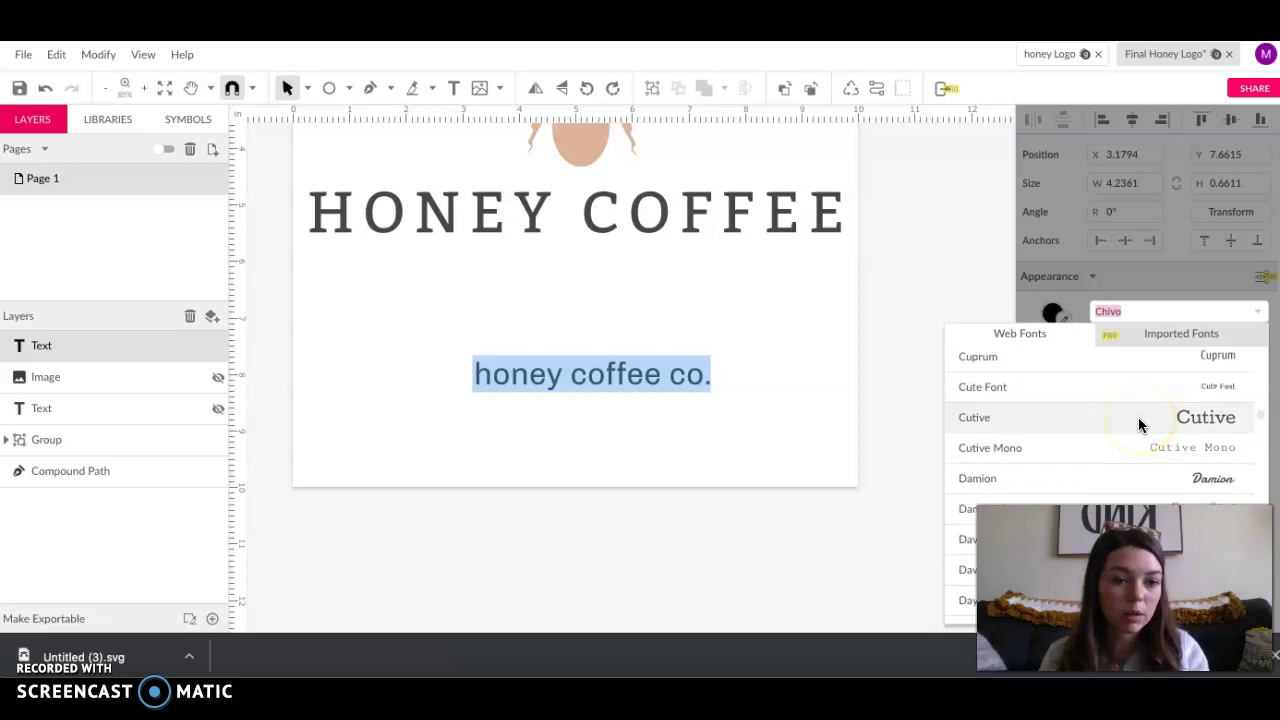
scroll(1175, 428, up, 3)
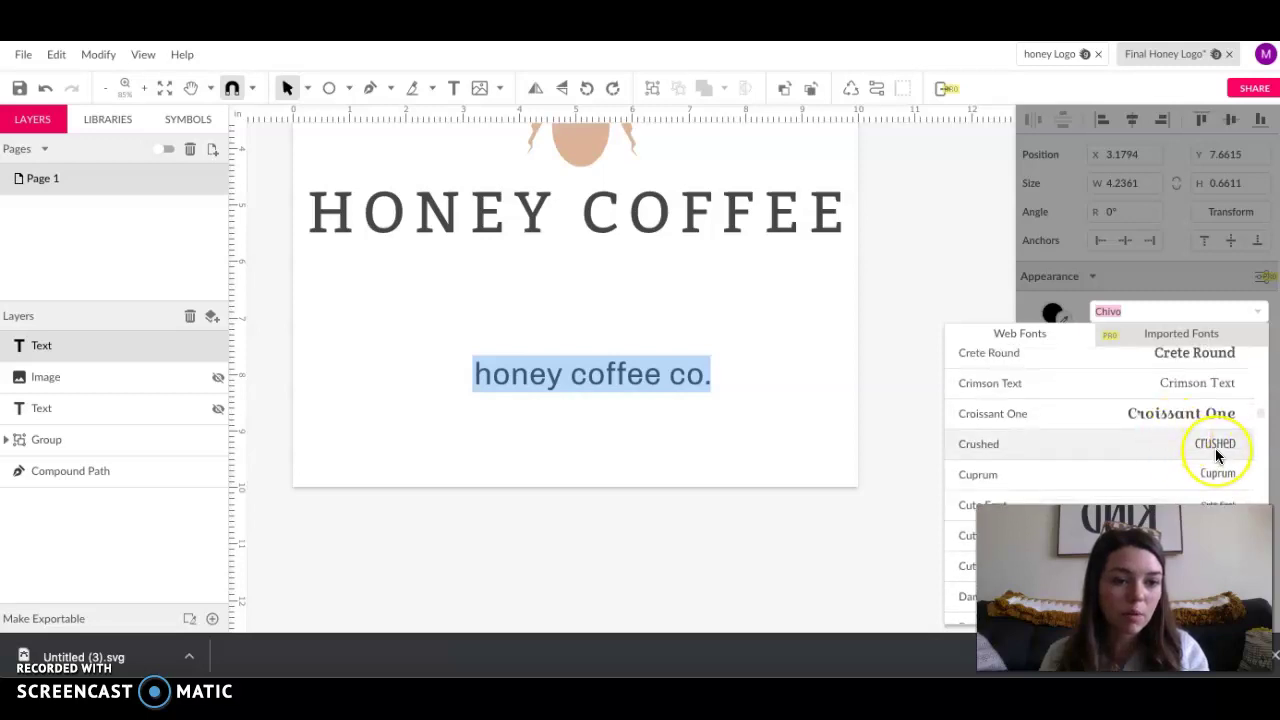
Set the tagline to the Crushed font at 60 pt, centre-aligned
click(1215, 448)
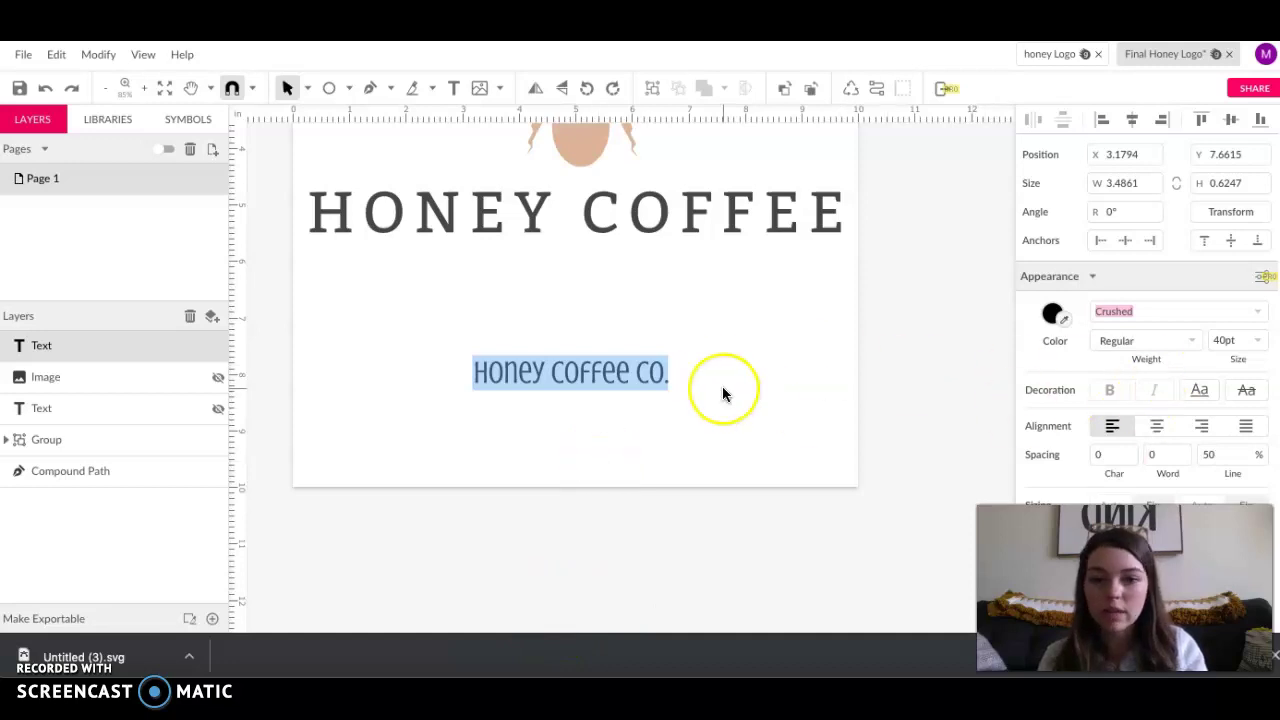
click(1256, 341)
scroll(1239, 460, down, 2)
click(1234, 458)
click(1157, 425)
Fill the tagline with the bee's tan colour using the eyedropper
scroll(1157, 420, down, 5)
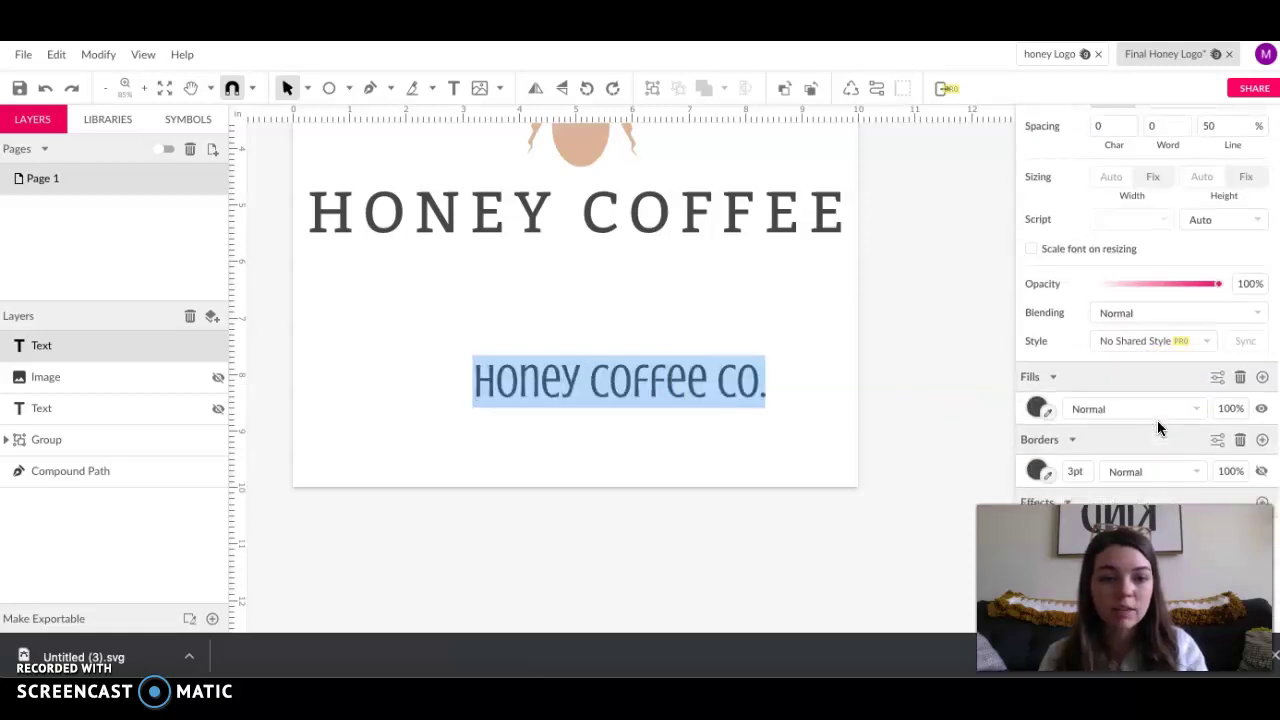
click(1036, 406)
click(1036, 407)
click(1046, 411)
click(583, 131)
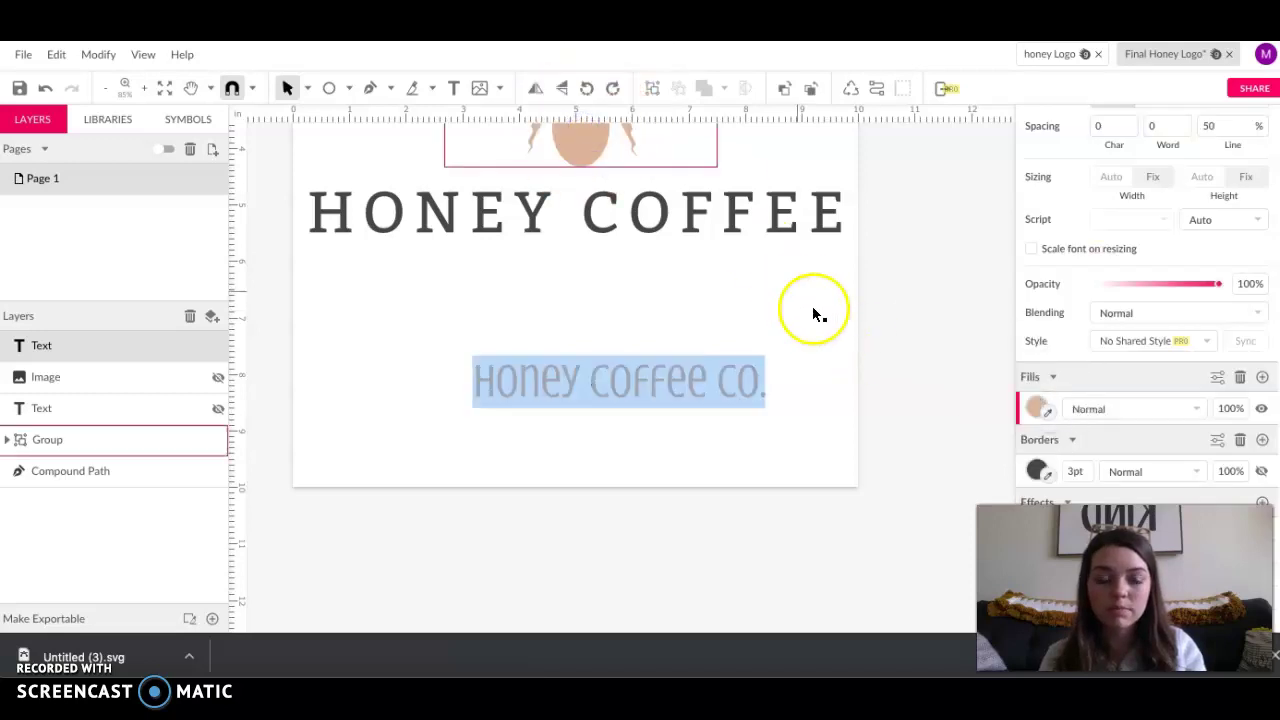
key(Escape)
Move the tagline so it sits centred beneath HONEY COFFEE
click(509, 450)
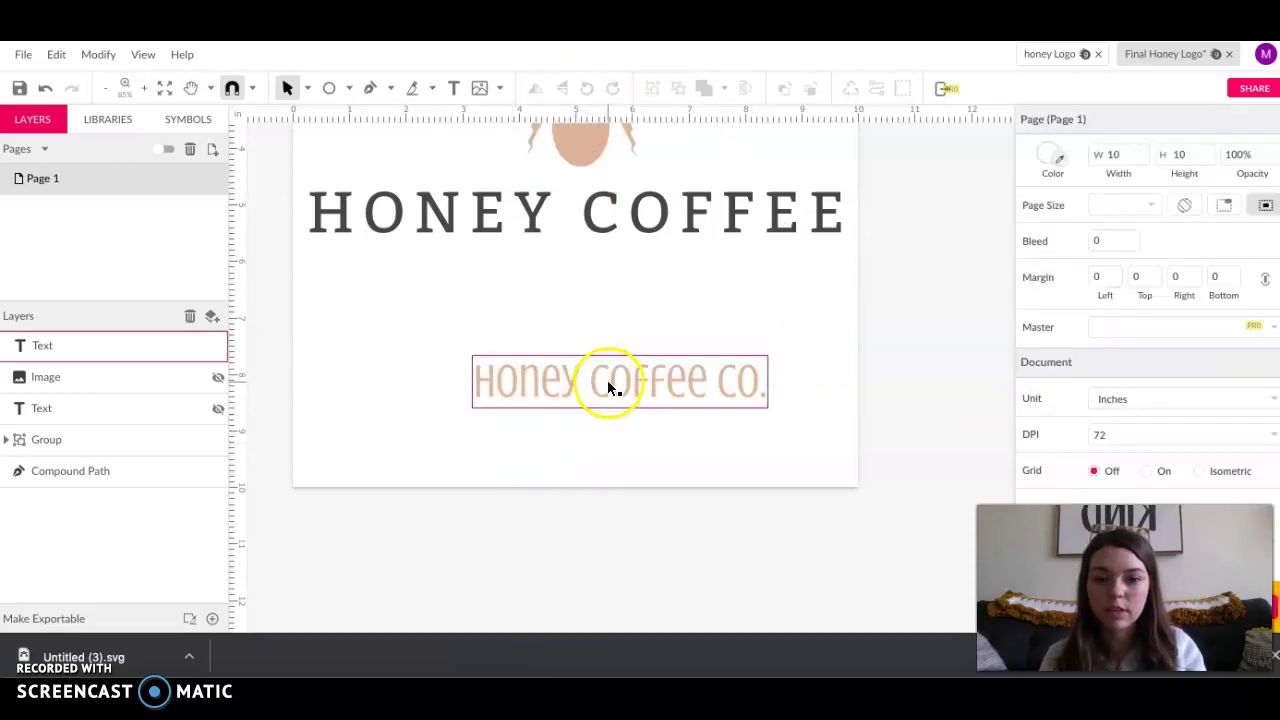
drag(607, 380, 563, 337)
click(747, 387)
scroll(748, 390, up, 3)
scroll(700, 420, left, 2)
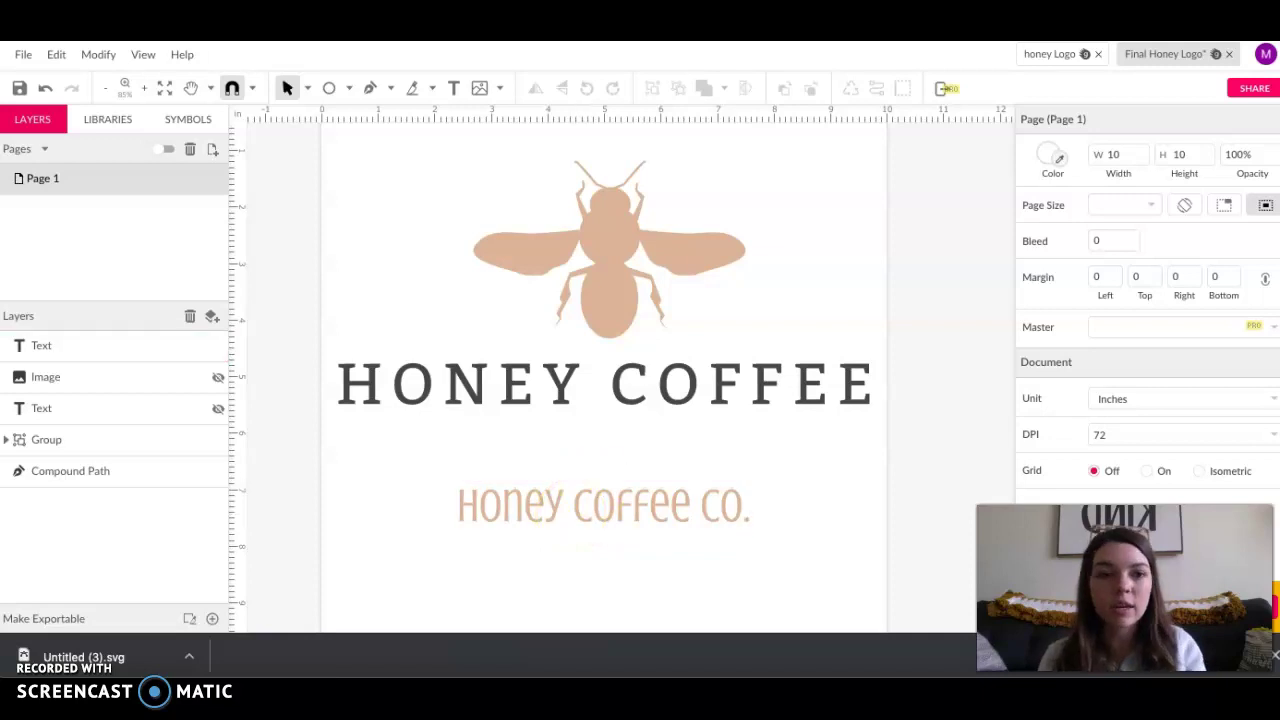
Delete the tan 'honey coffee co.' tagline from the Final Honey Logo design
click(1045, 53)
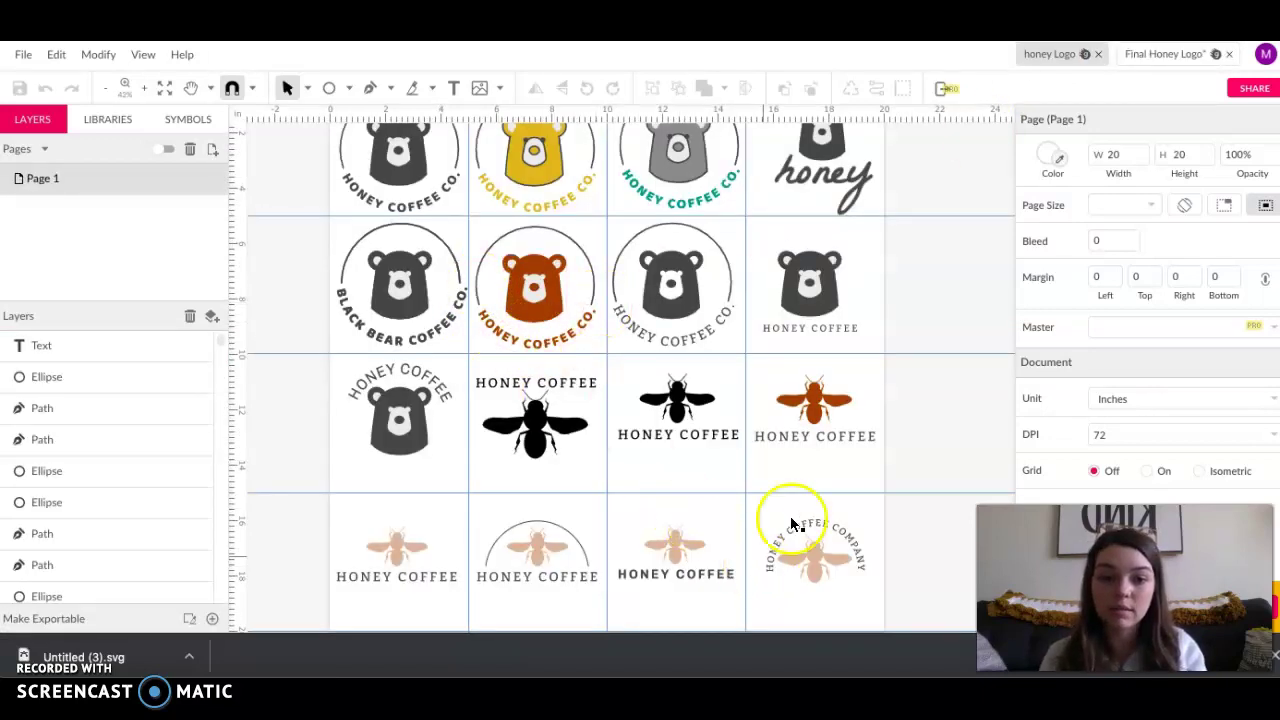
click(1161, 53)
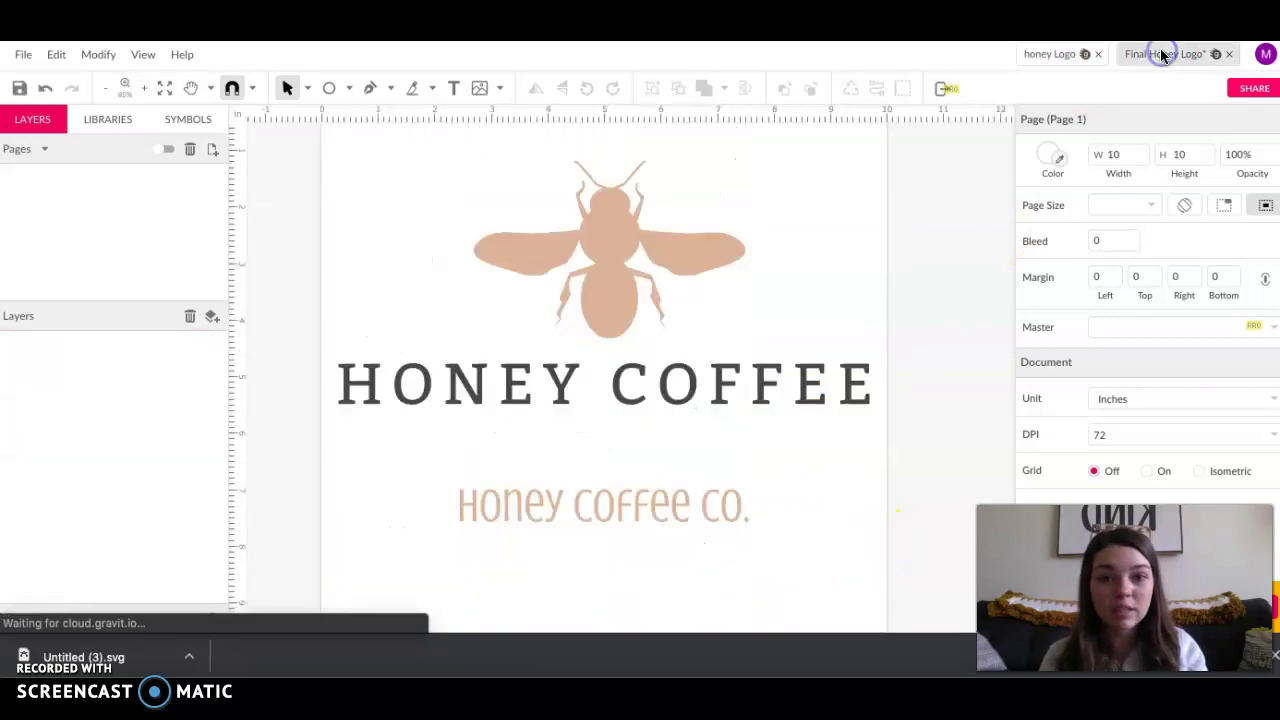
click(594, 515)
key(Delete)
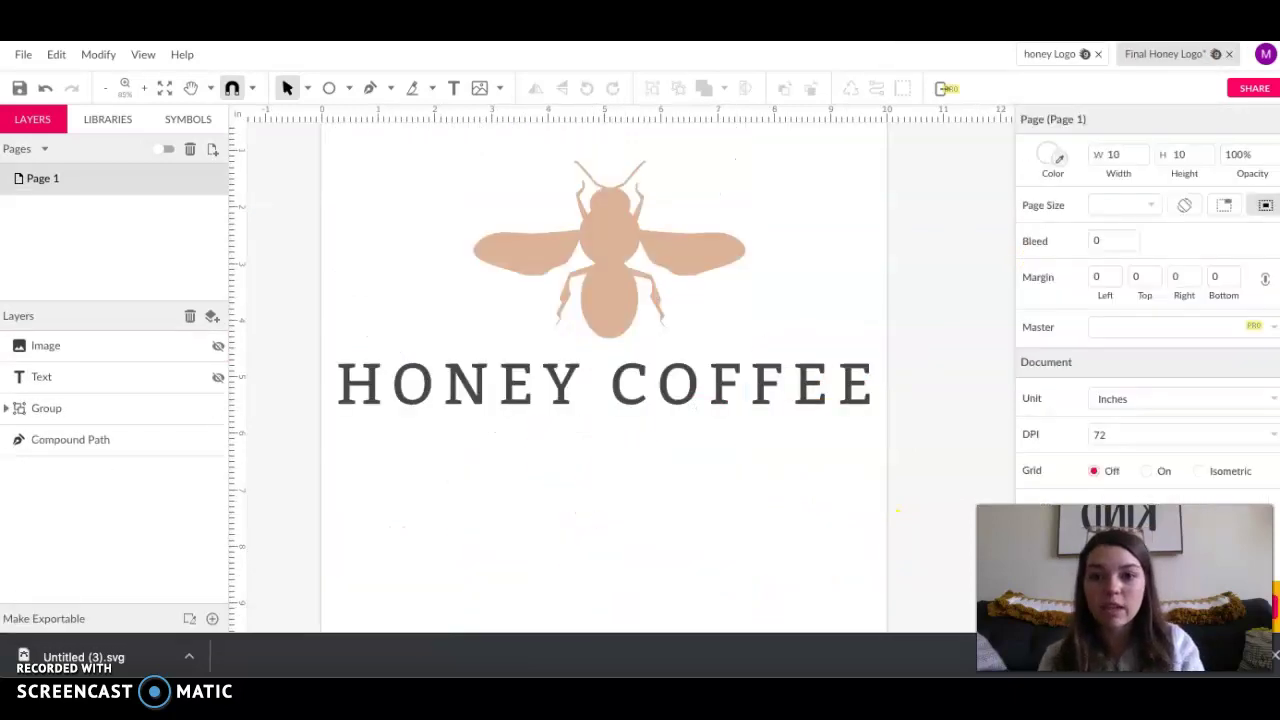
Draw a circle below the HONEY COFFEE title
click(329, 88)
scroll(559, 368, down, 3)
click(503, 311)
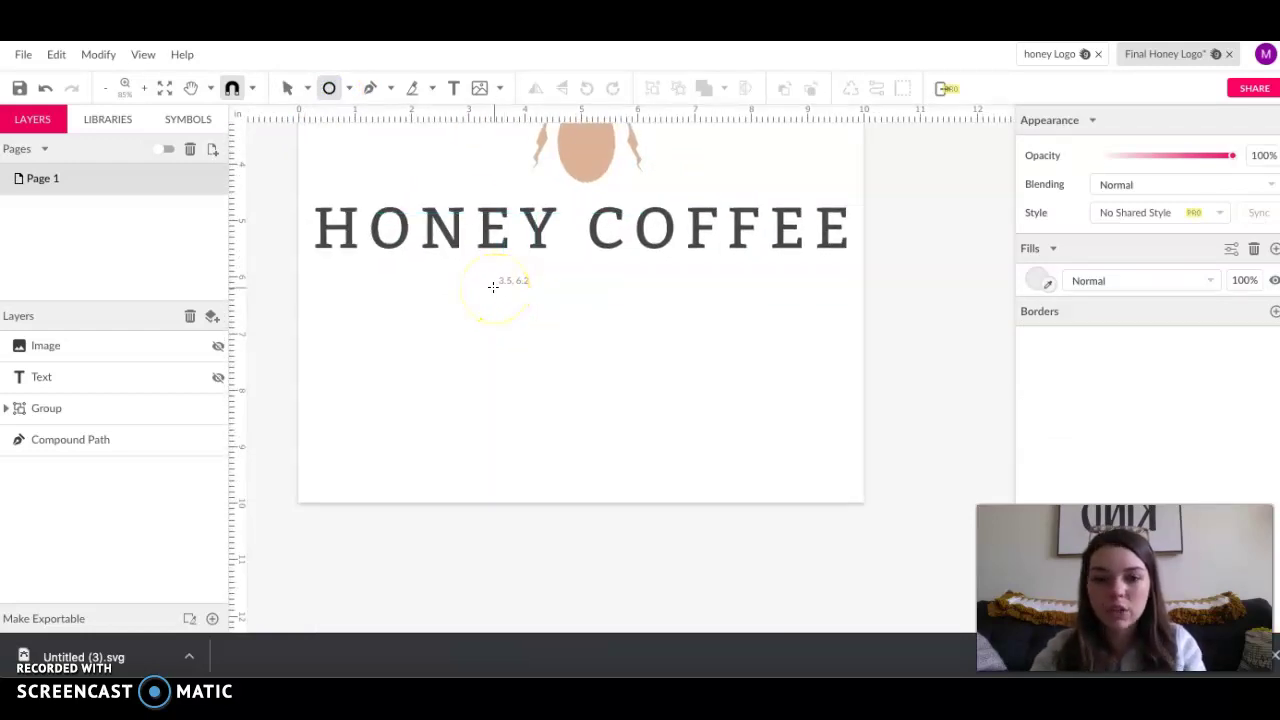
drag(493, 287, 687, 424)
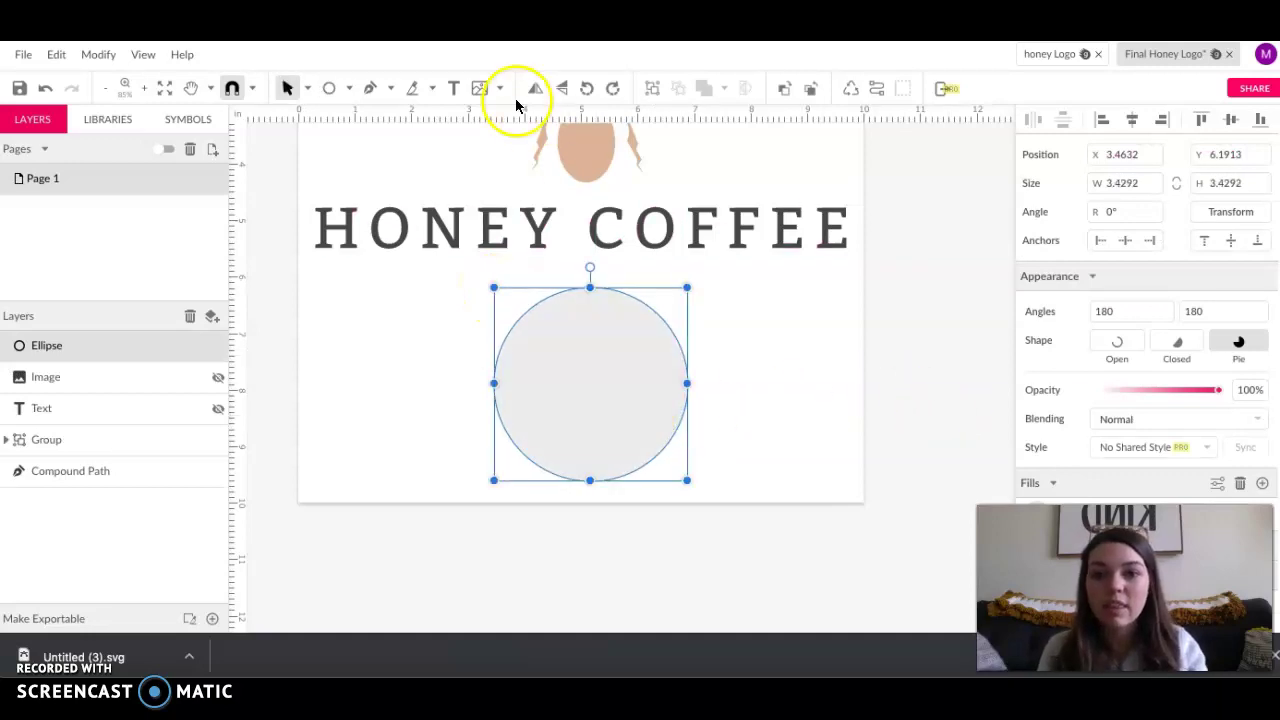
Type 'honey coffee co' along the circle's edge and slide it around the circle
click(453, 88)
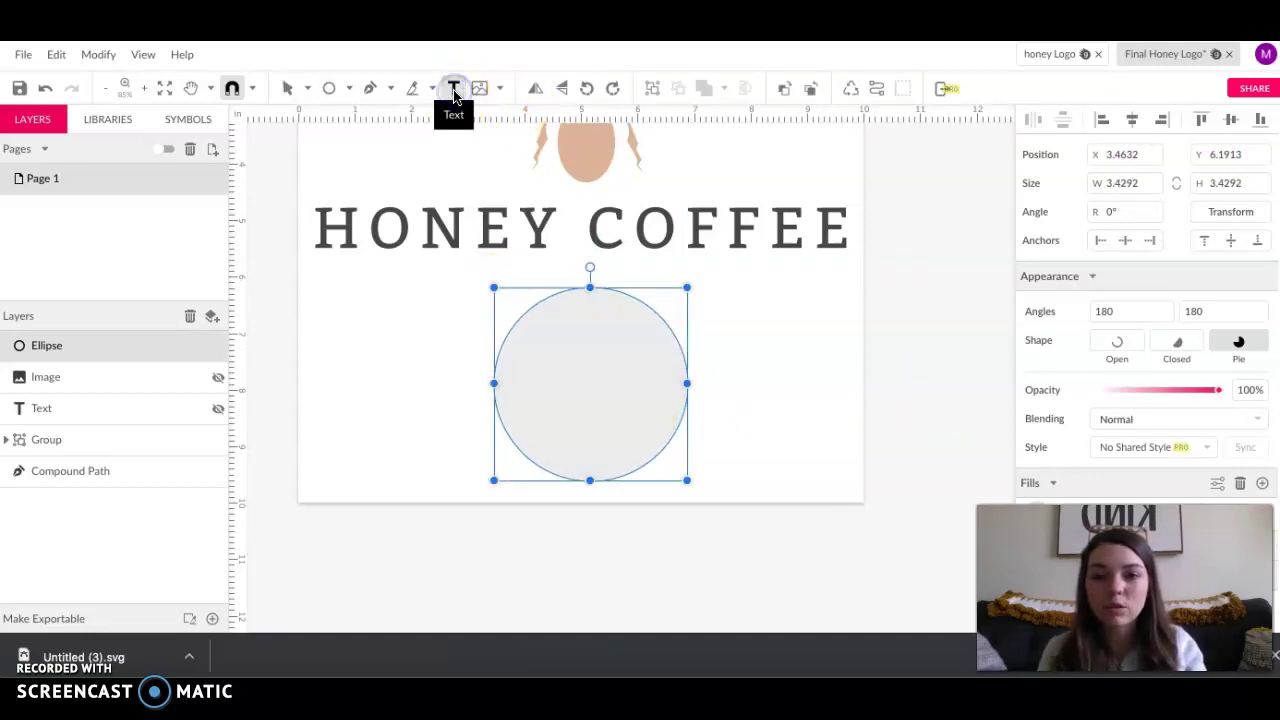
click(522, 313)
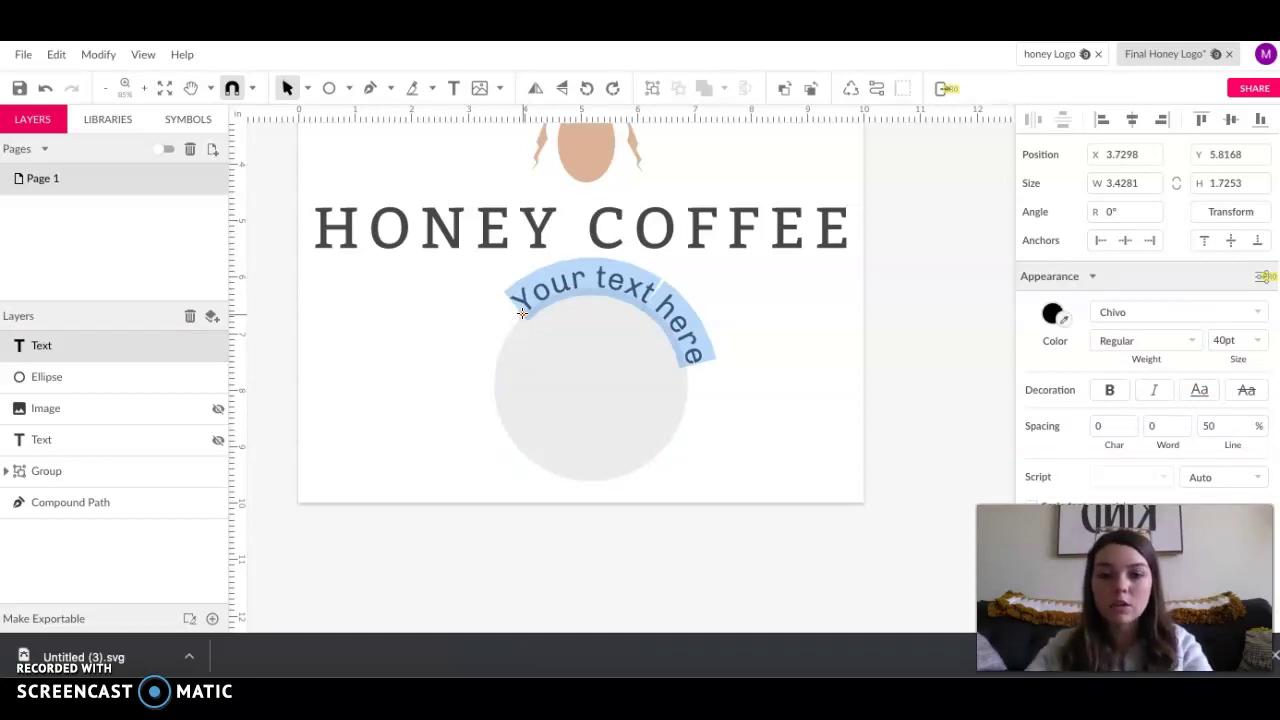
text(honey coffee)
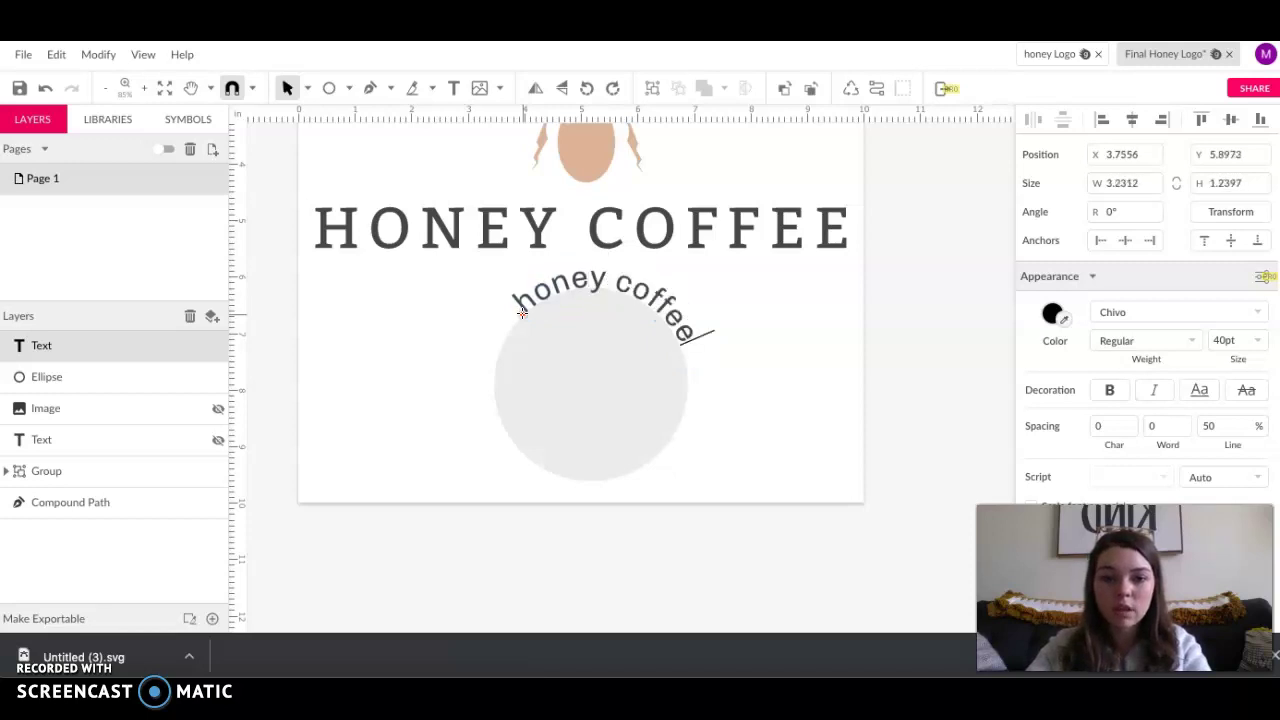
text( co.)
click(352, 360)
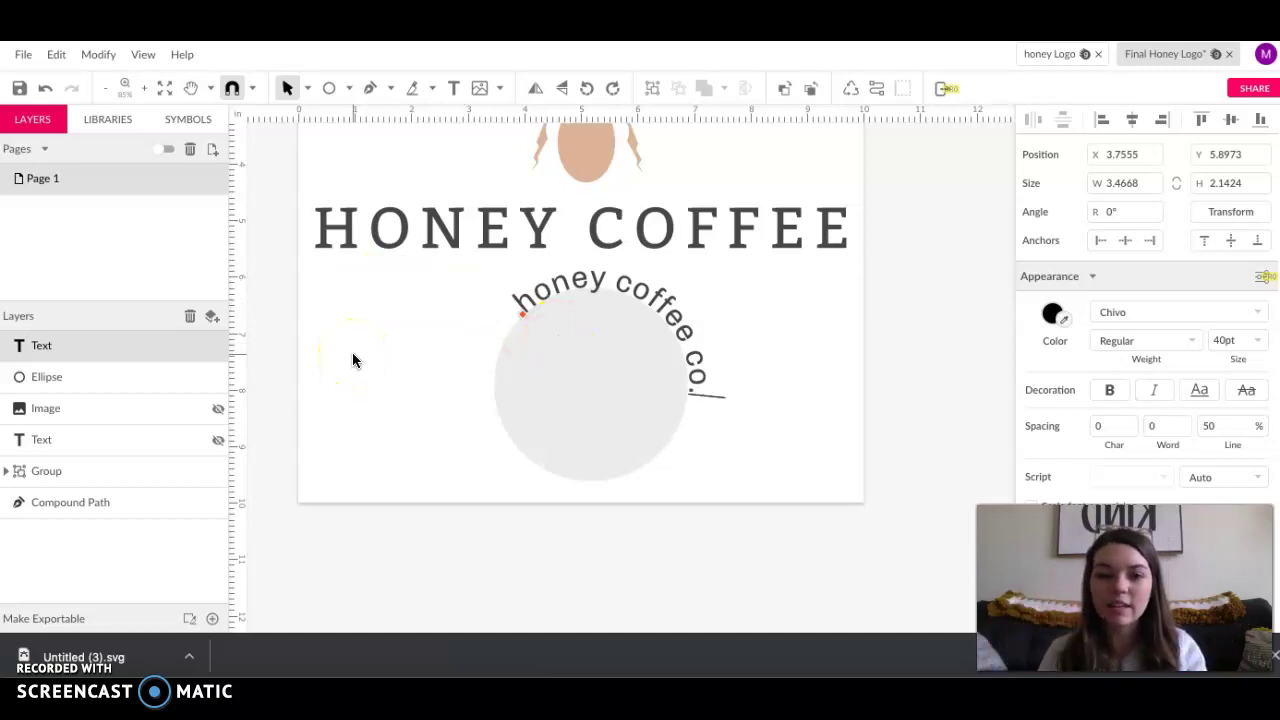
click(356, 360)
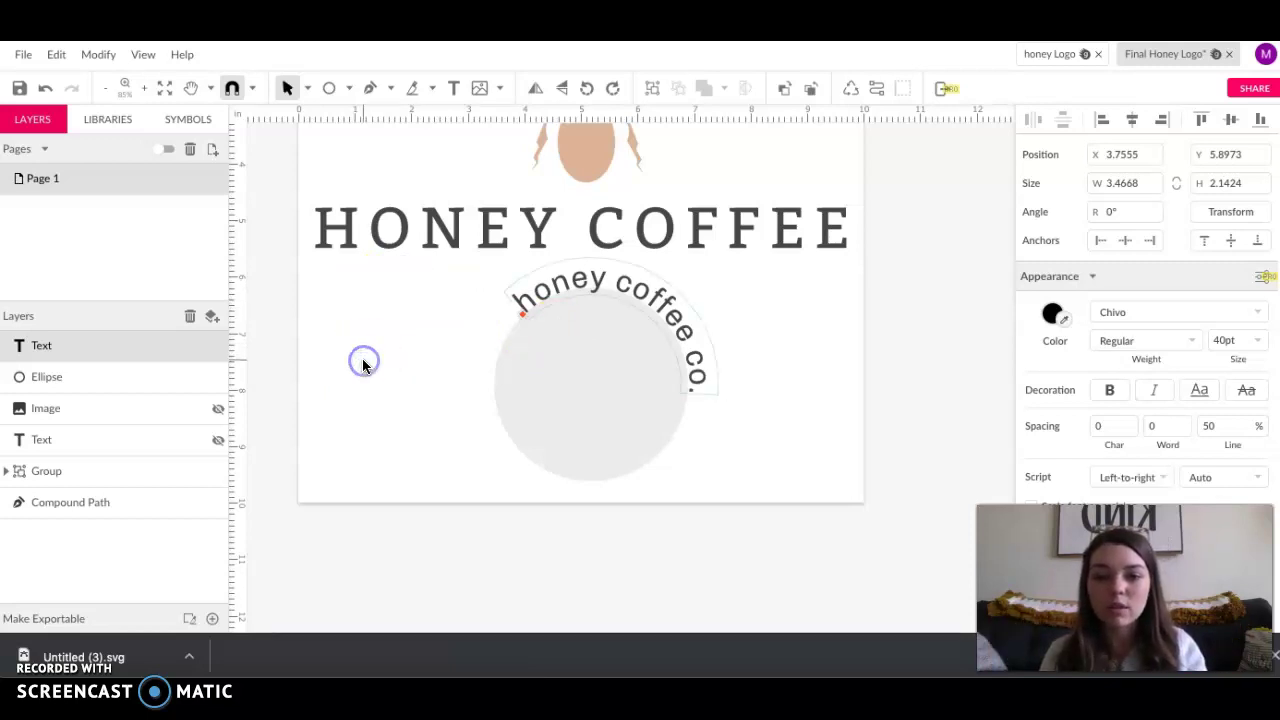
click(356, 302)
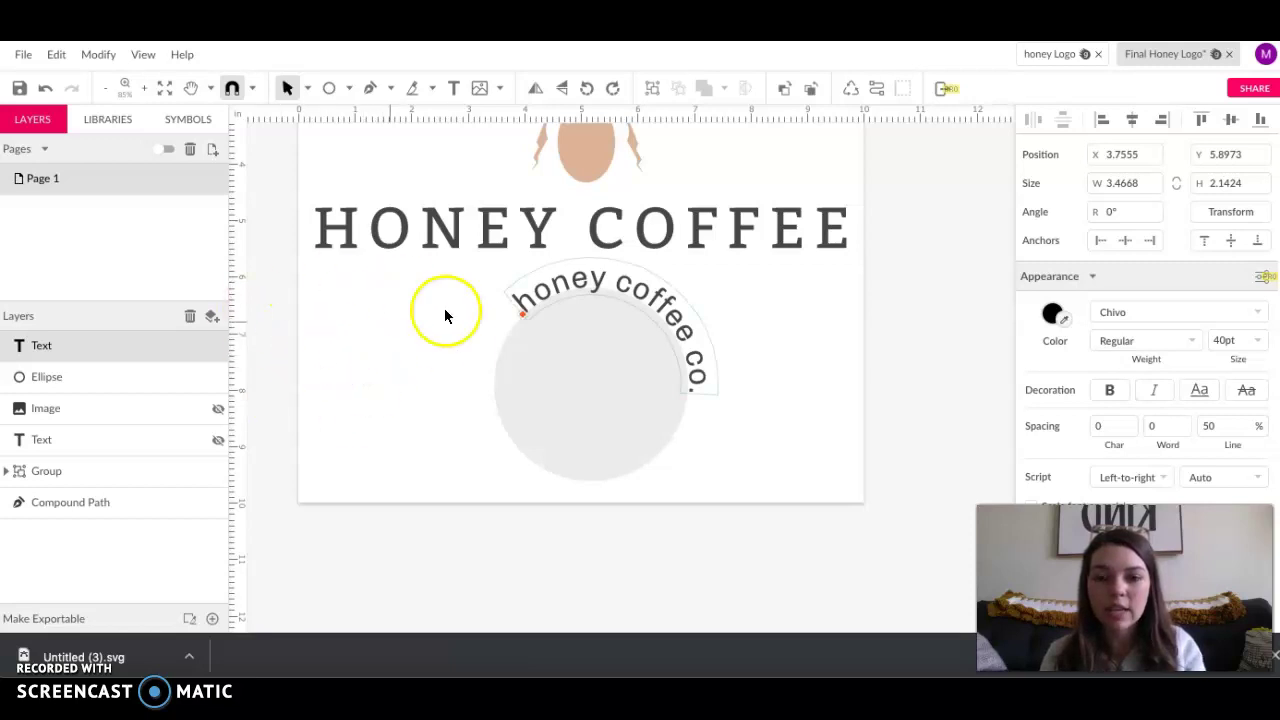
click(522, 315)
drag(522, 315, 714, 292)
click(522, 318)
Review the curved text's options and shift it along the path with the On Path slider
right_click(628, 480)
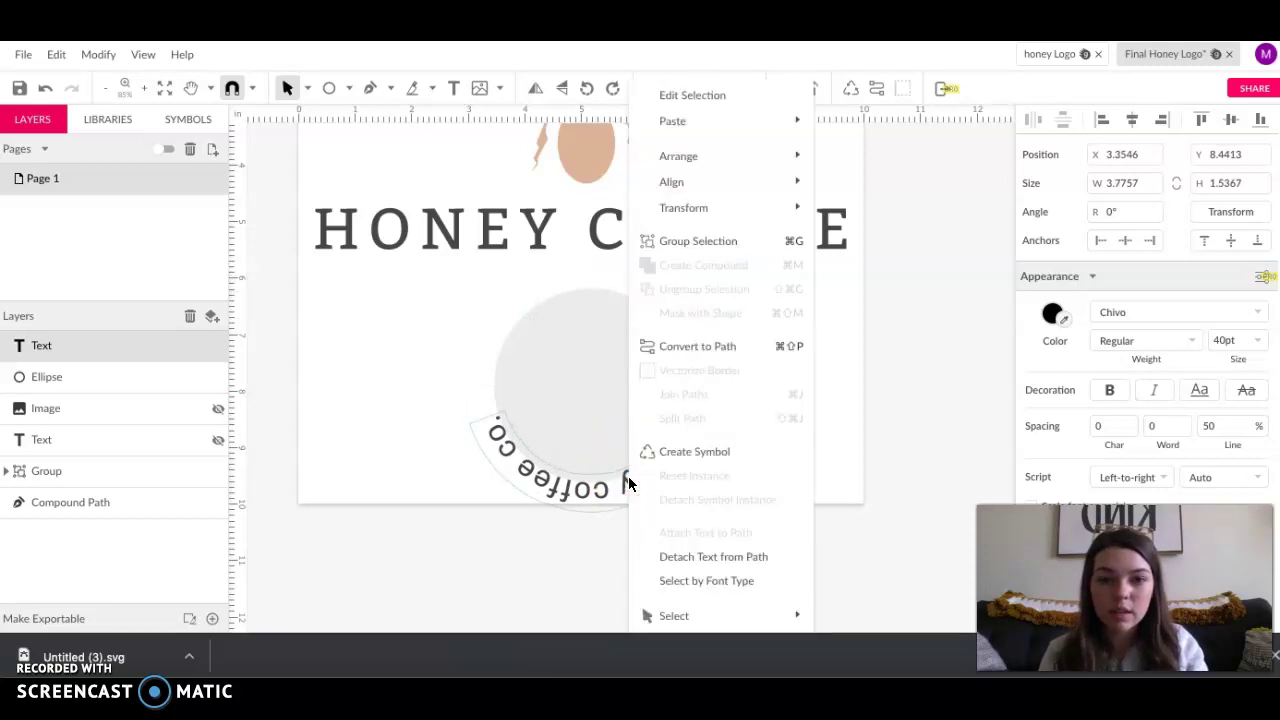
click(628, 483)
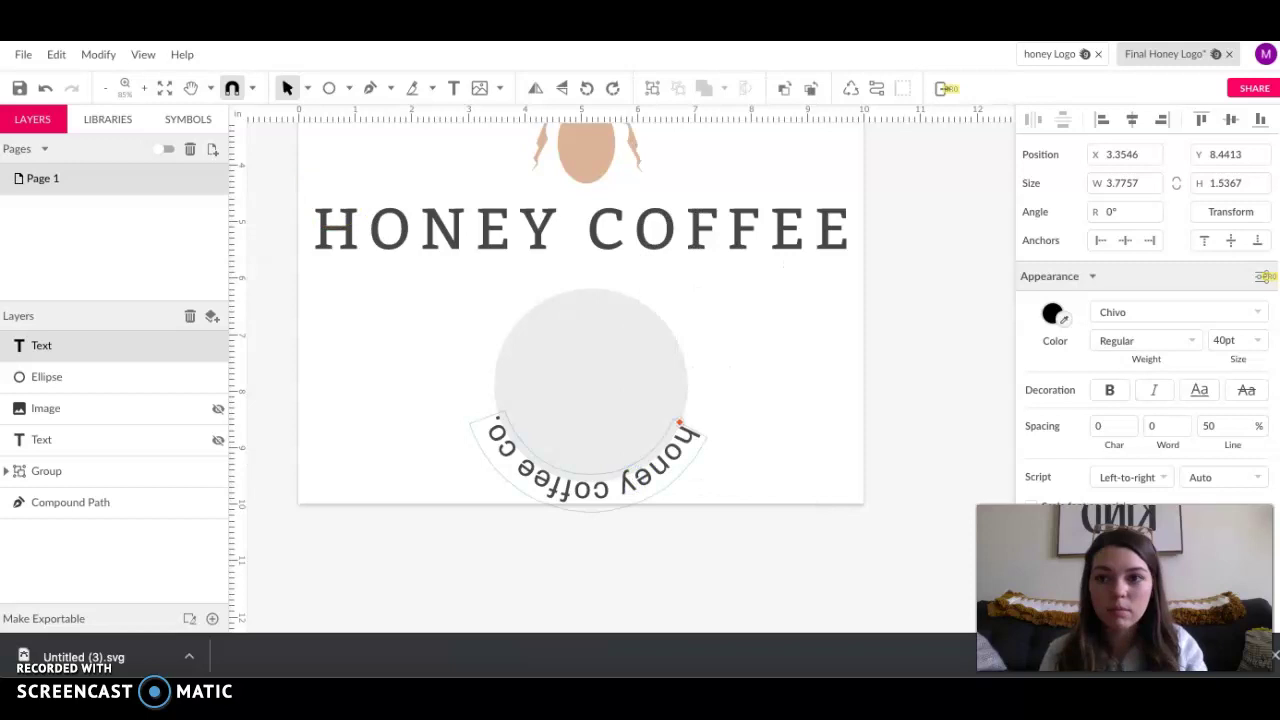
scroll(1150, 400, down, 5)
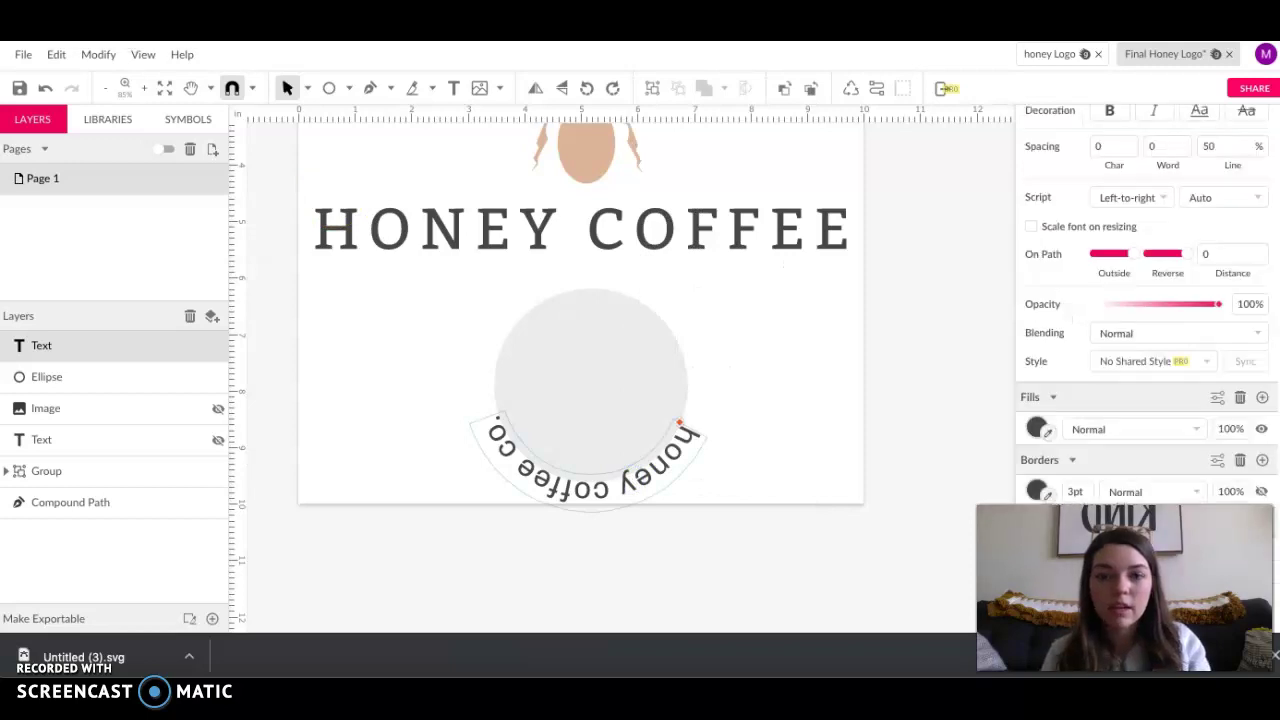
scroll(1163, 211, up, 1)
scroll(1163, 211, down, 1)
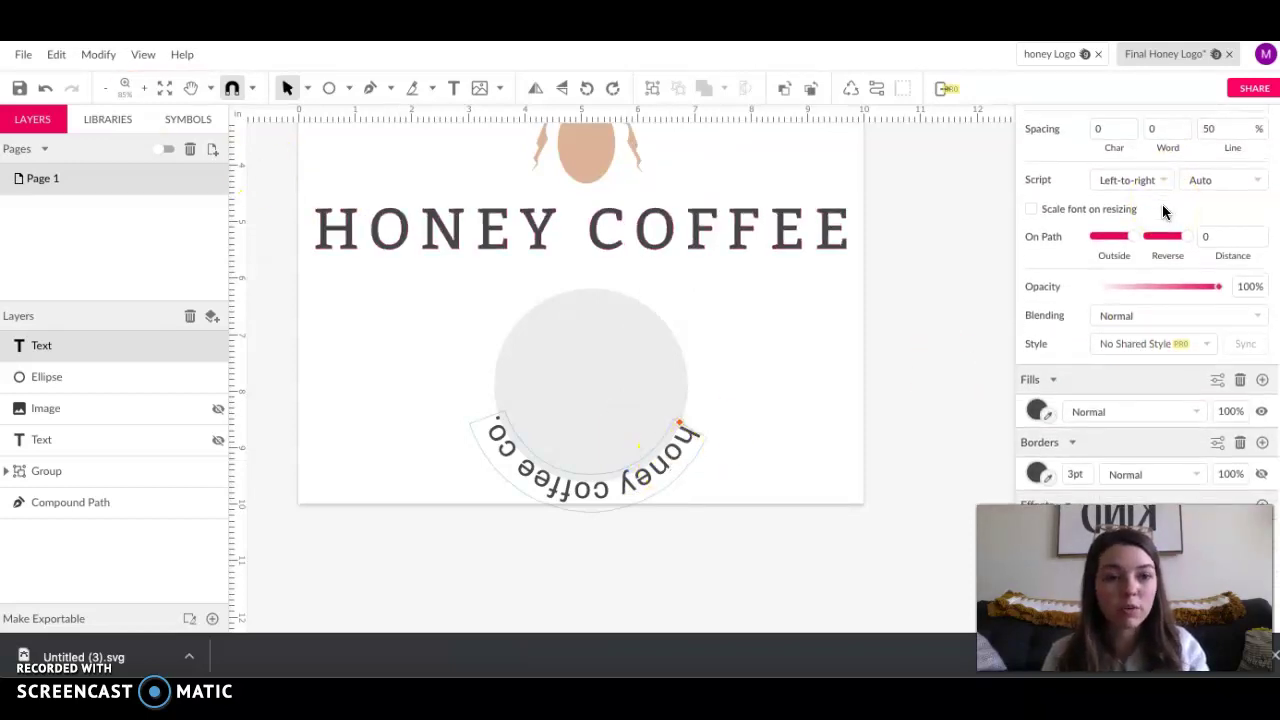
scroll(1057, 257, up, 1)
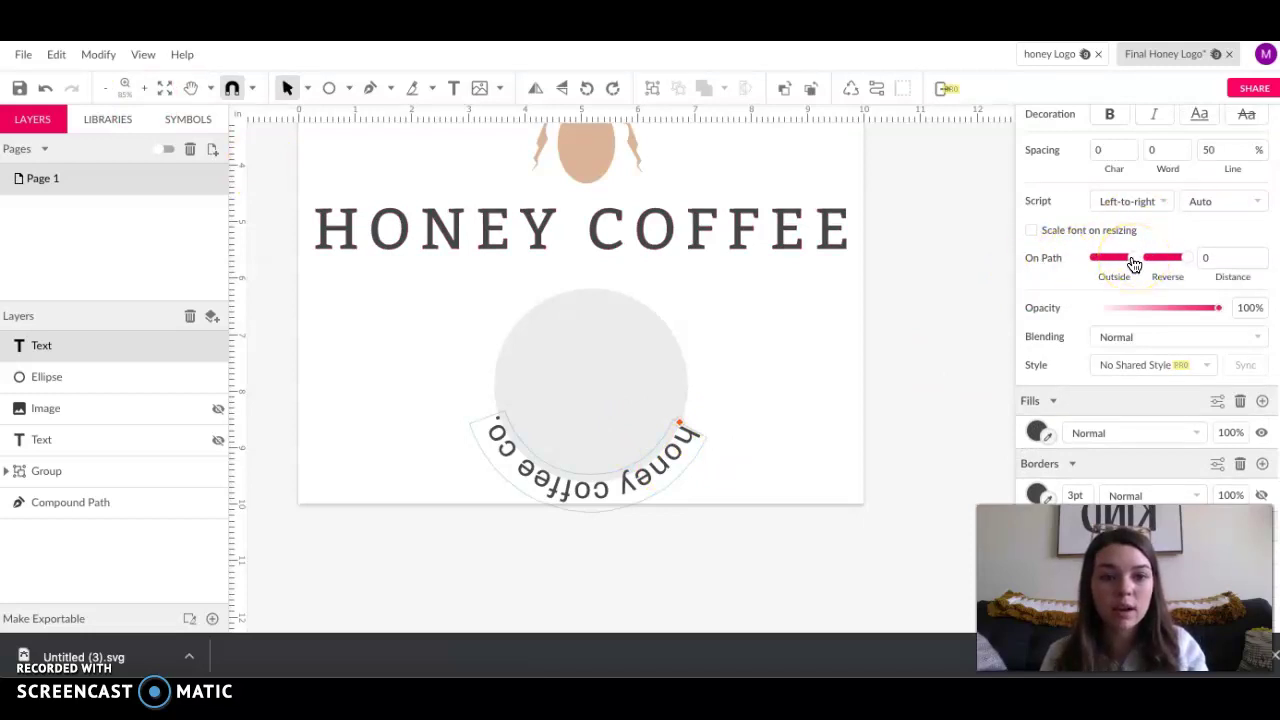
mouse_move(1134, 263)
mouse_down()
mouse_move(1154, 262)
mouse_move(1132, 261)
mouse_up()
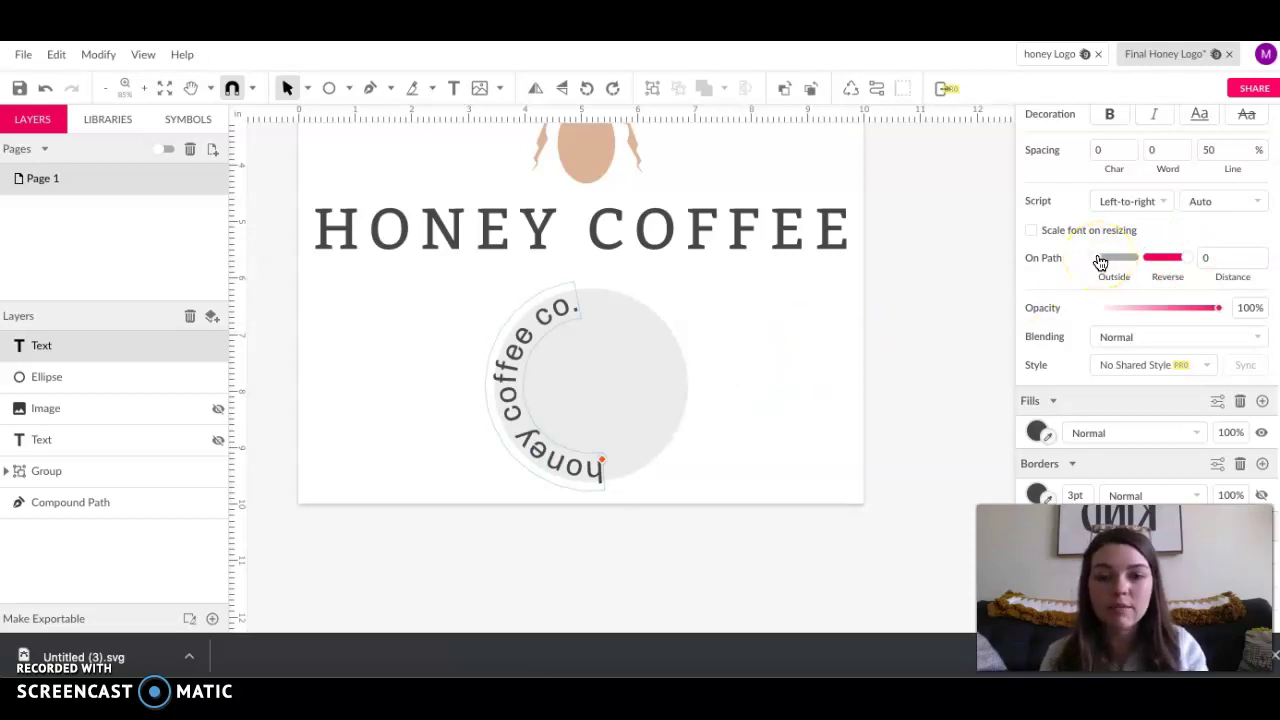
Place the curved text outside the circle with Reverse off, sliding it to the bottom
click(1185, 264)
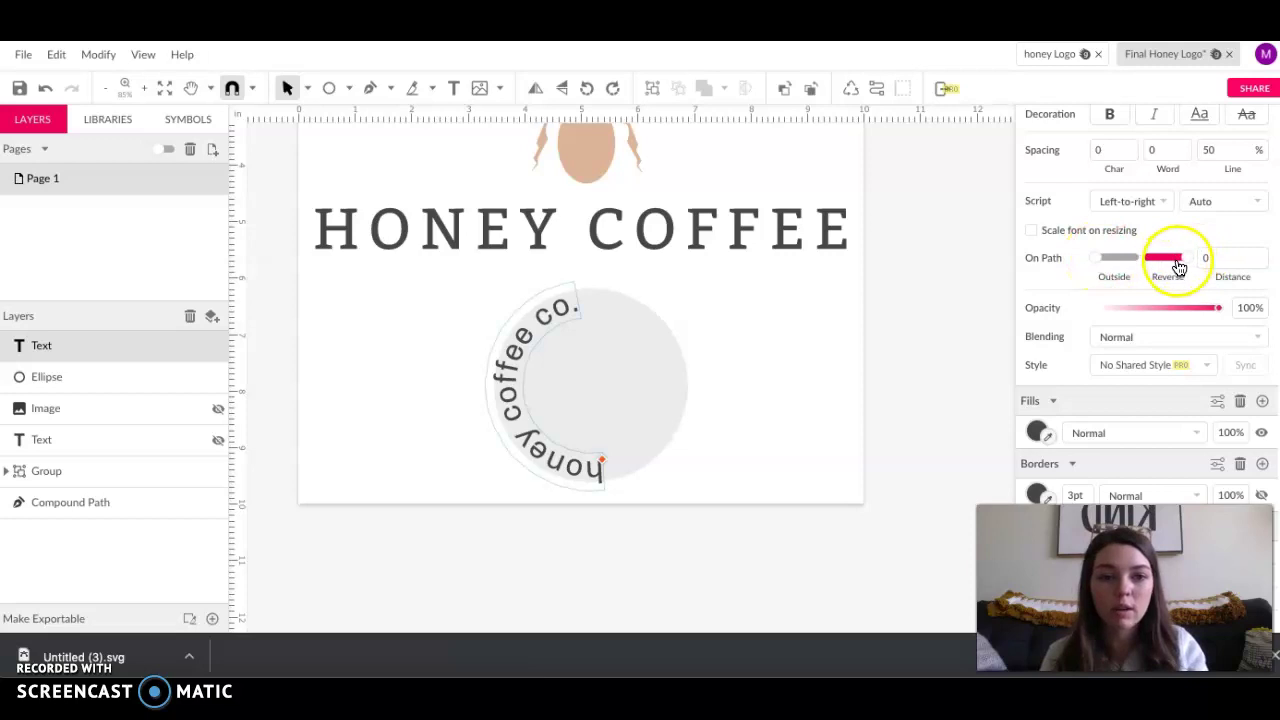
click(1095, 262)
drag(1163, 263, 1183, 262)
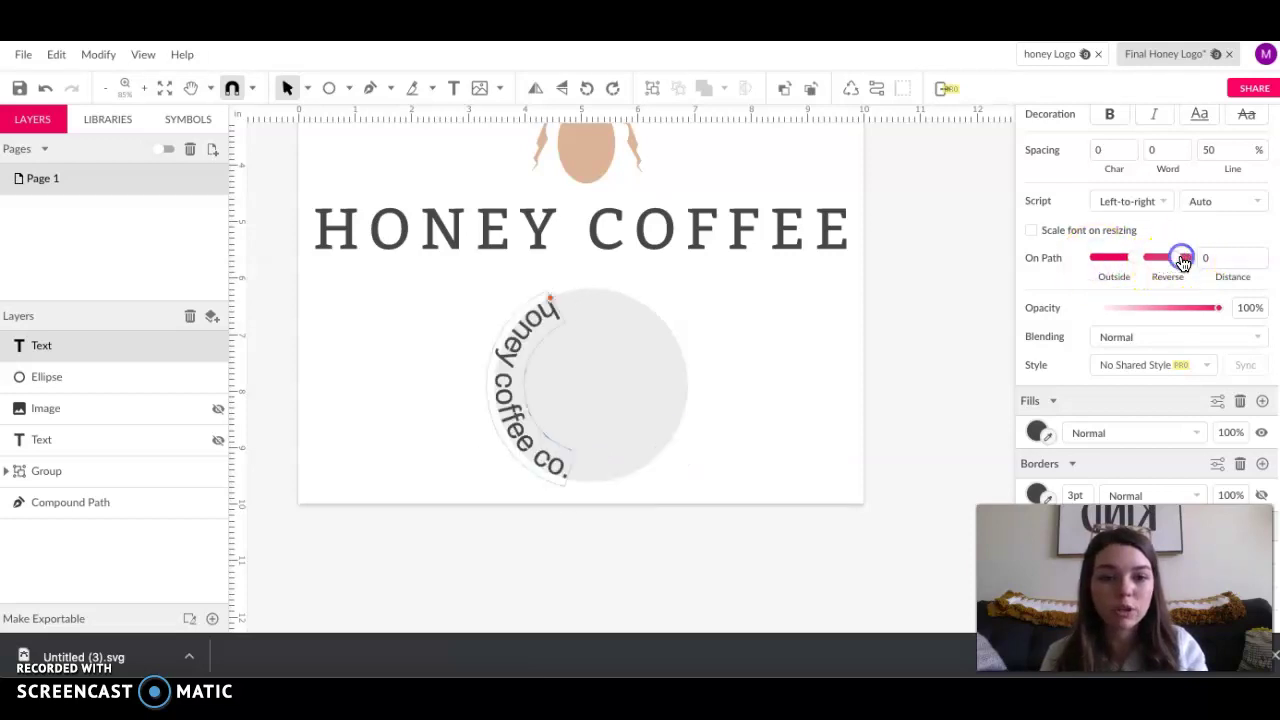
click(1183, 262)
click(543, 316)
drag(543, 316, 466, 326)
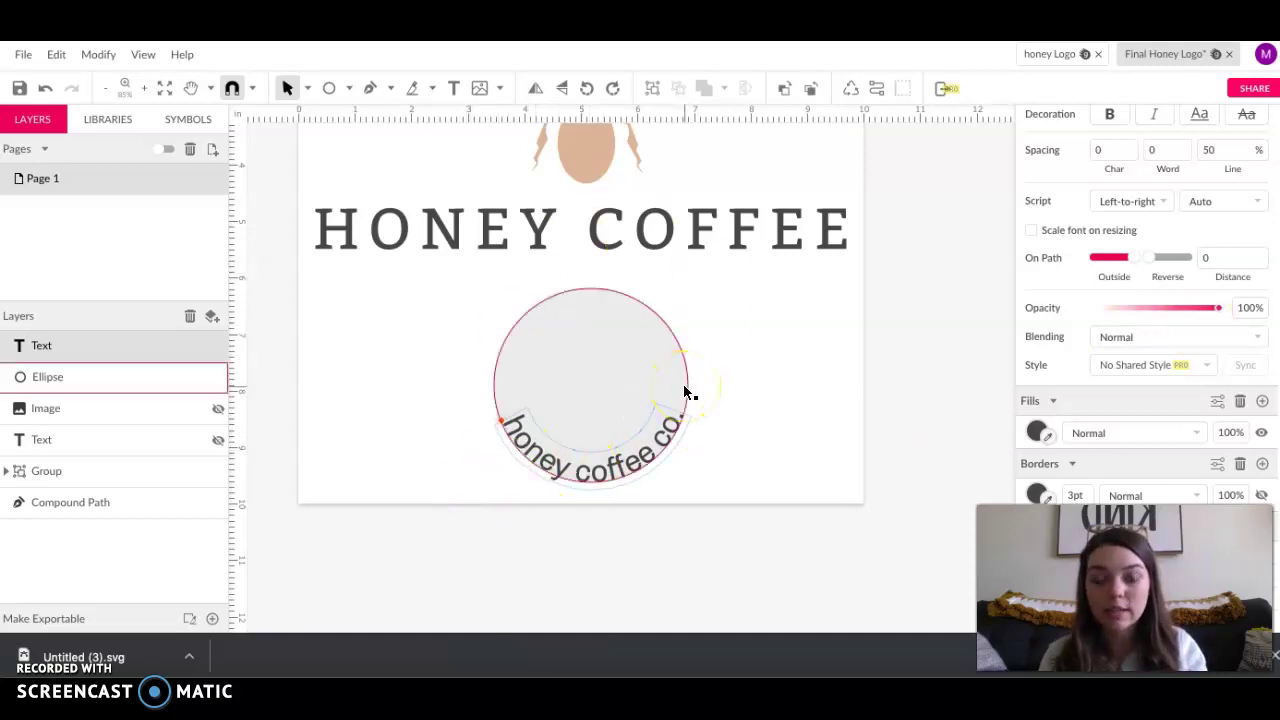
Change the circle's fill to white, then hide that fill, leaving only the curved text
click(659, 365)
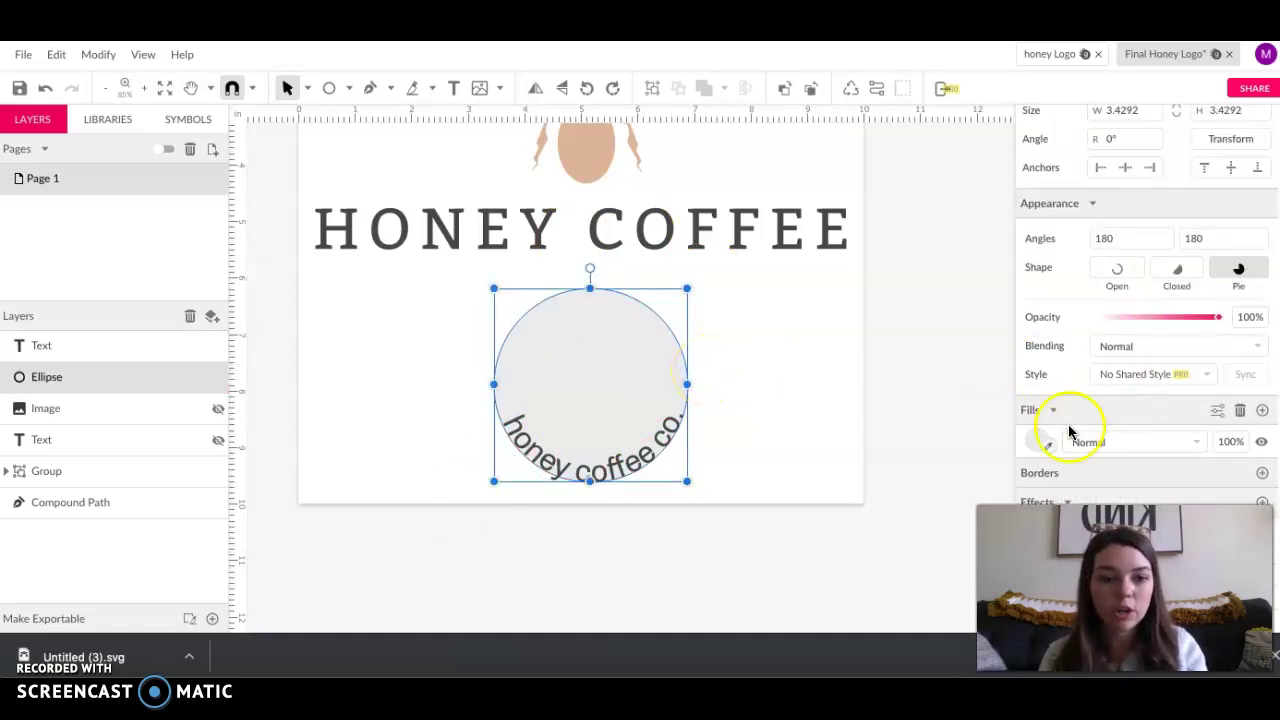
click(1039, 446)
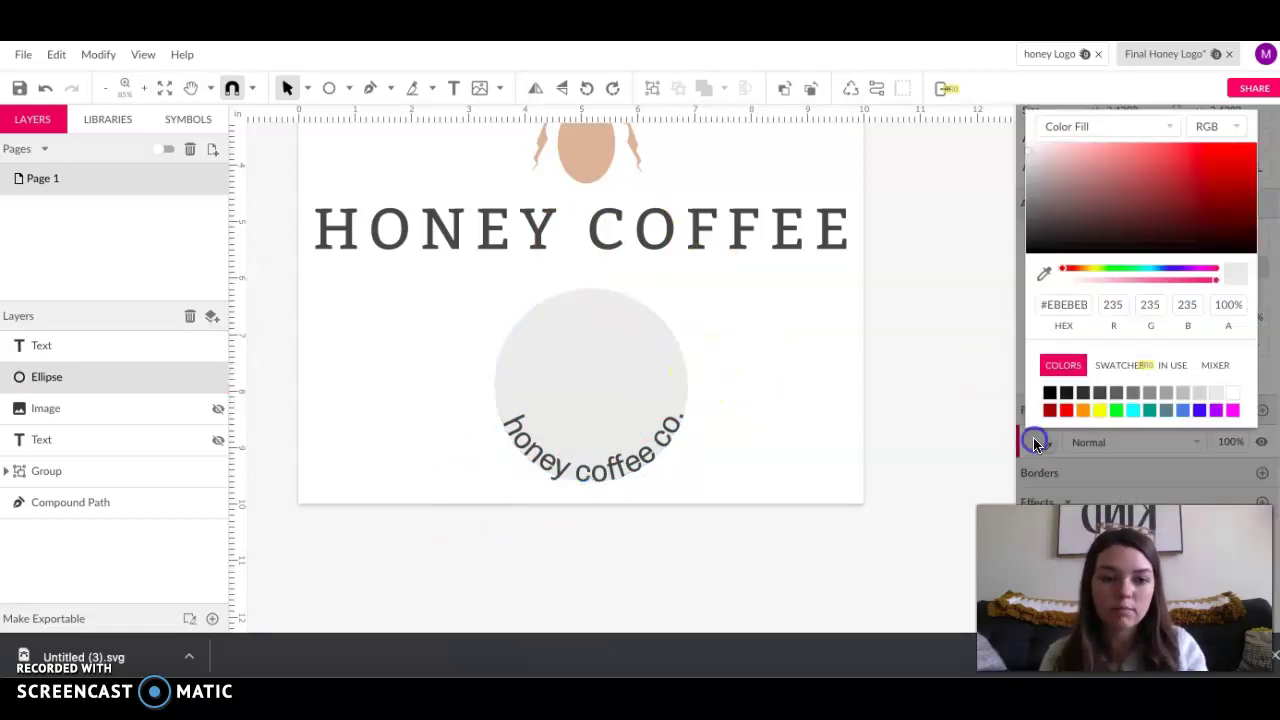
click(1232, 392)
click(1101, 461)
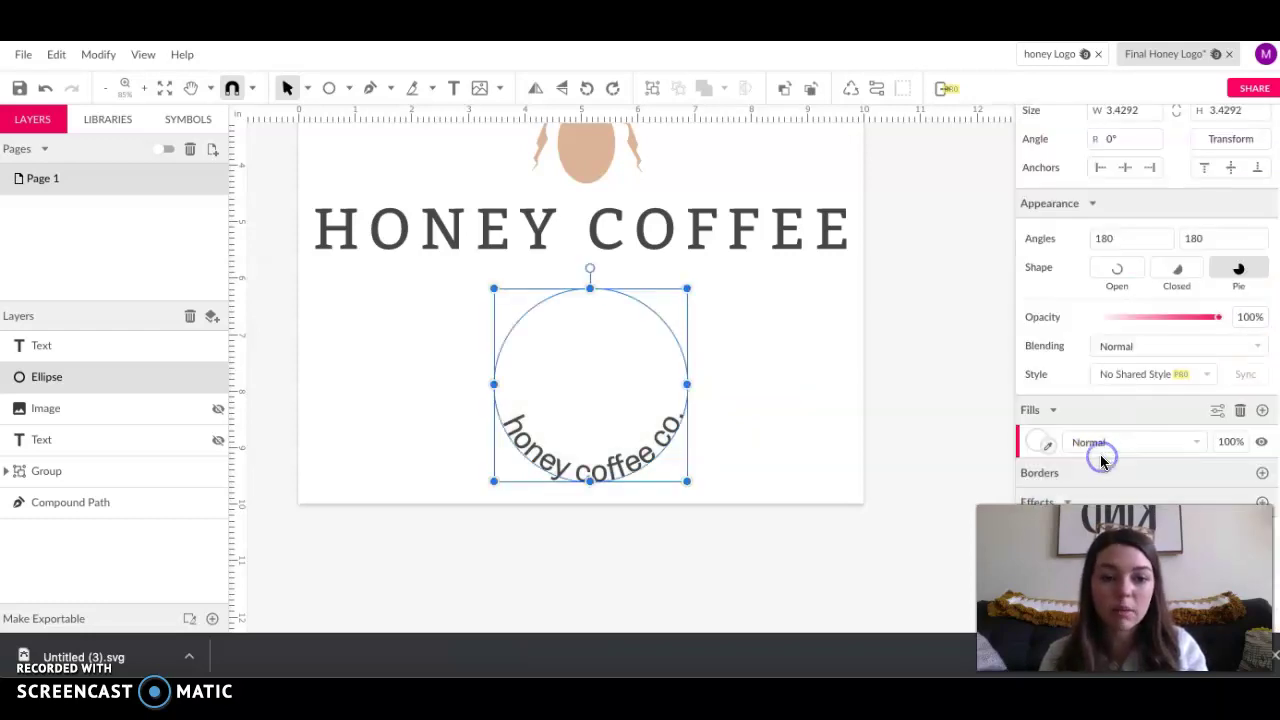
click(1262, 443)
click(1262, 445)
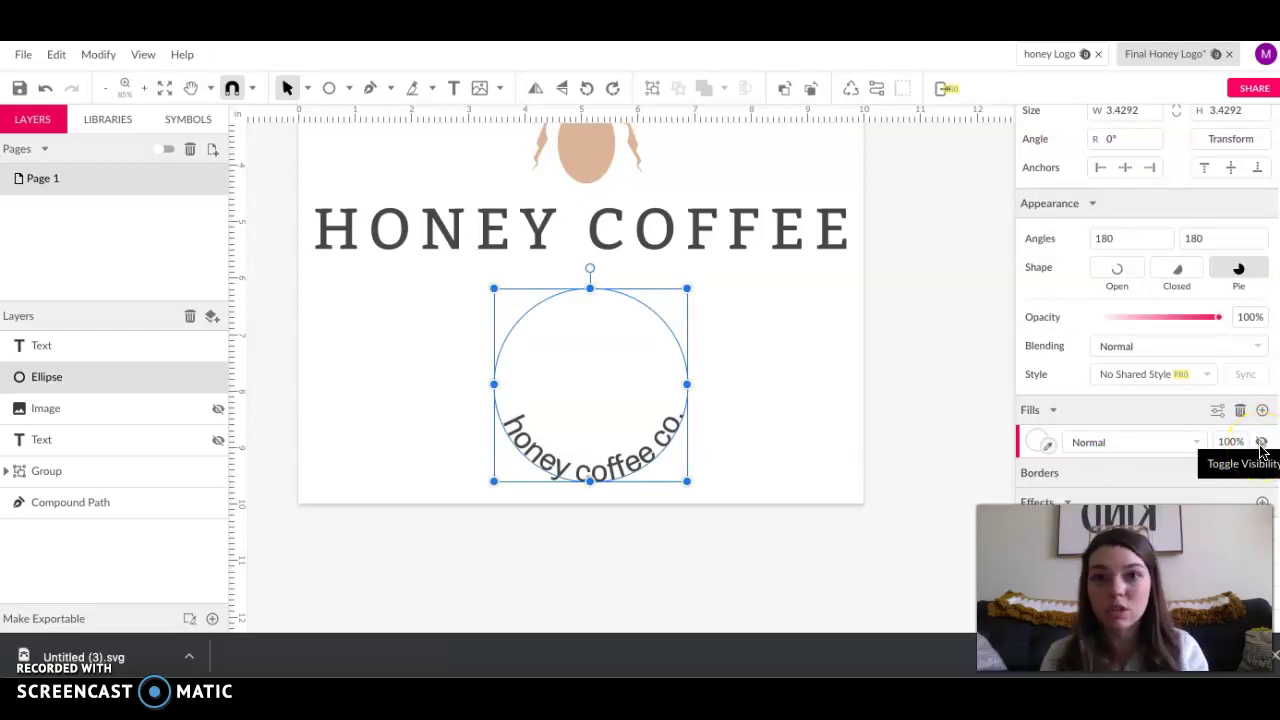
click(906, 480)
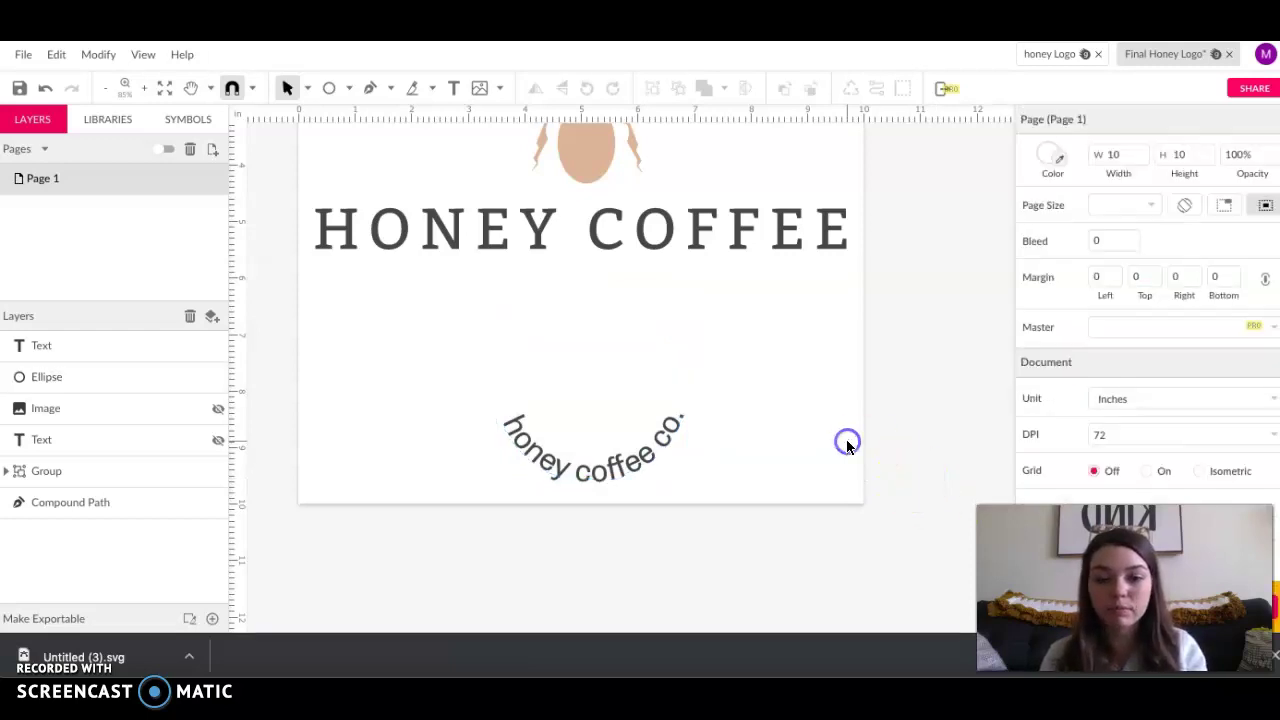
click(641, 472)
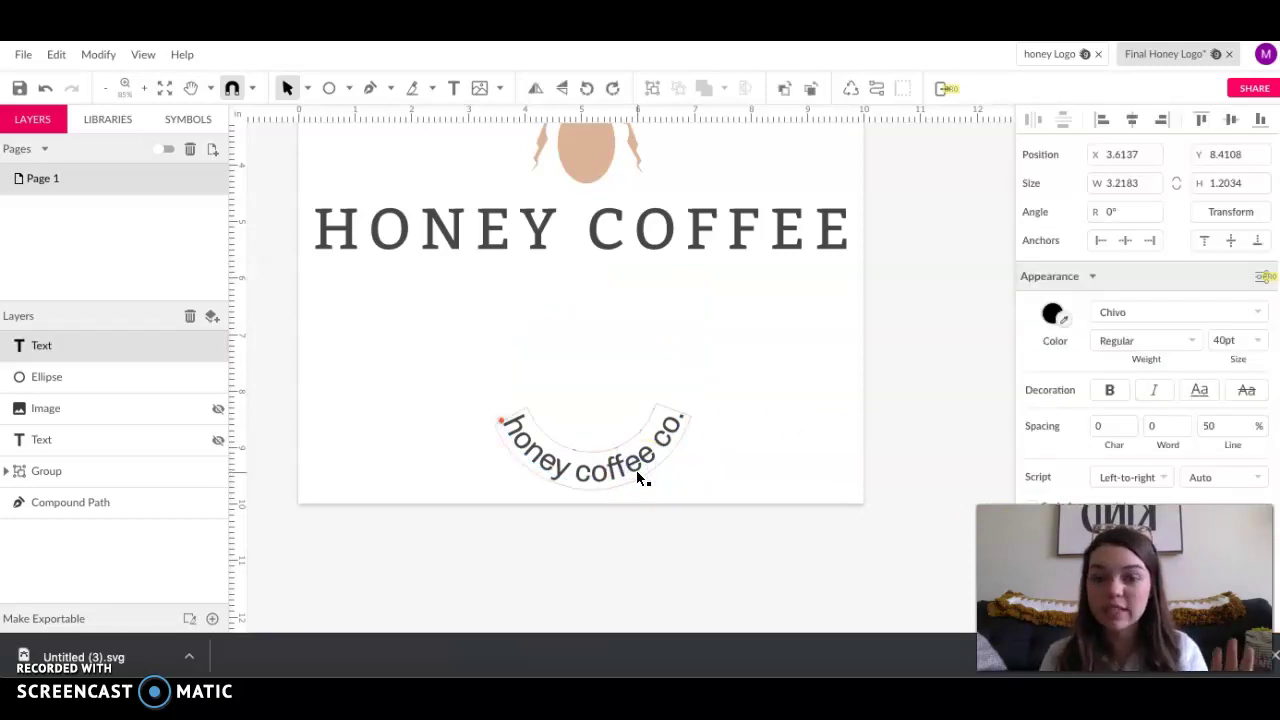
Delete the curved text from the logo
key(Delete)
scroll(562, 357, up, 5)
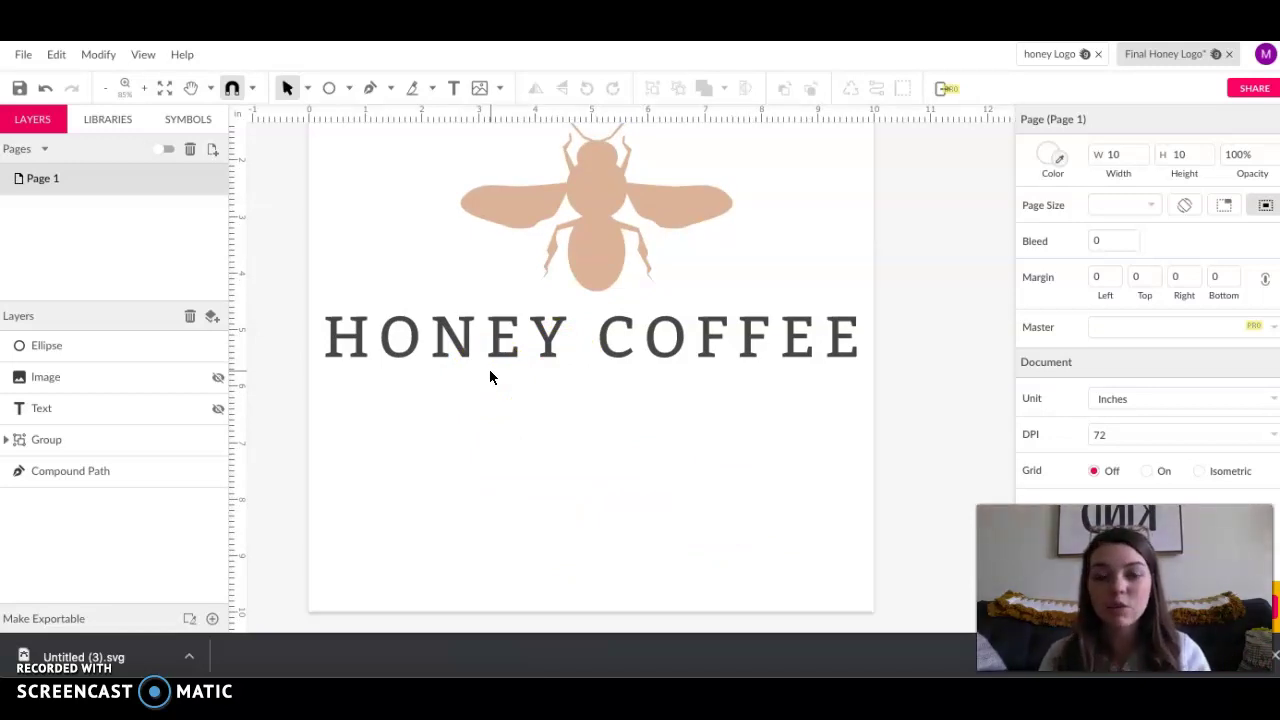
scroll(489, 374, up, 3)
Hide the 'HONEY COFFEE' lettering, show the 'honey bee coffee' text, and select it
click(505, 437)
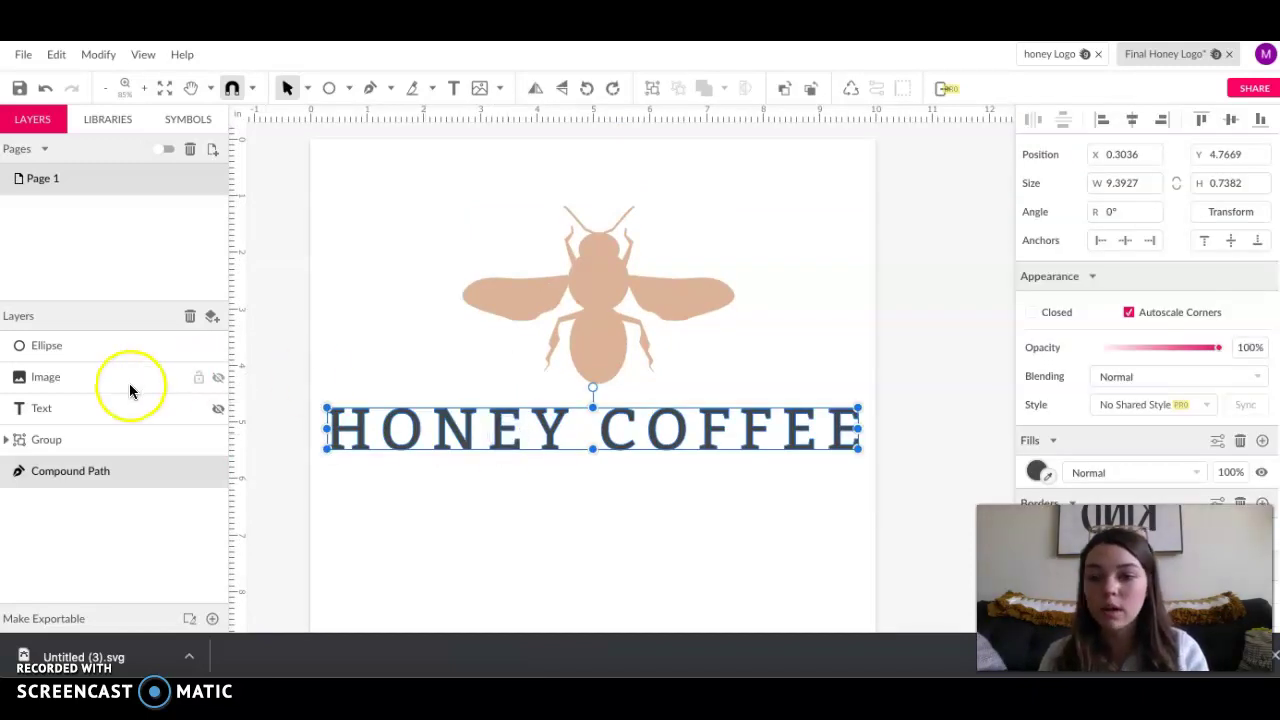
click(232, 408)
click(218, 470)
click(218, 408)
click(609, 423)
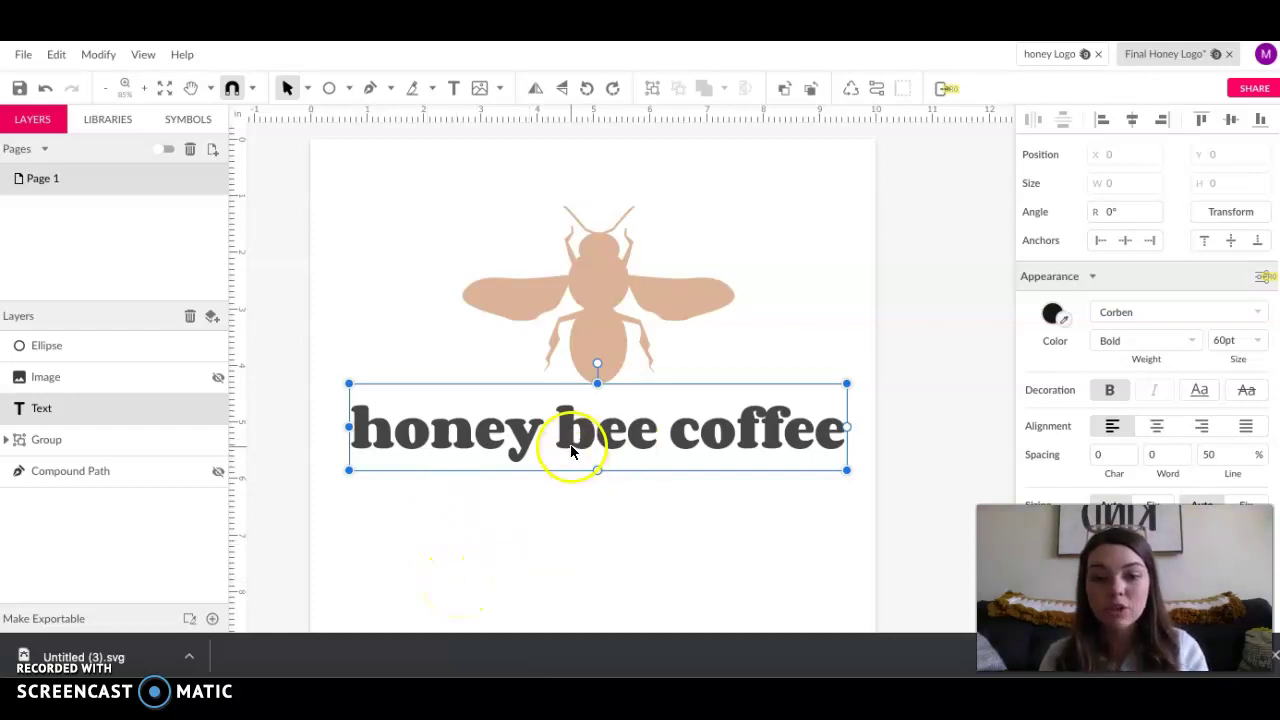
Convert the 'honey bee coffee' text into a compound path
right_click(581, 428)
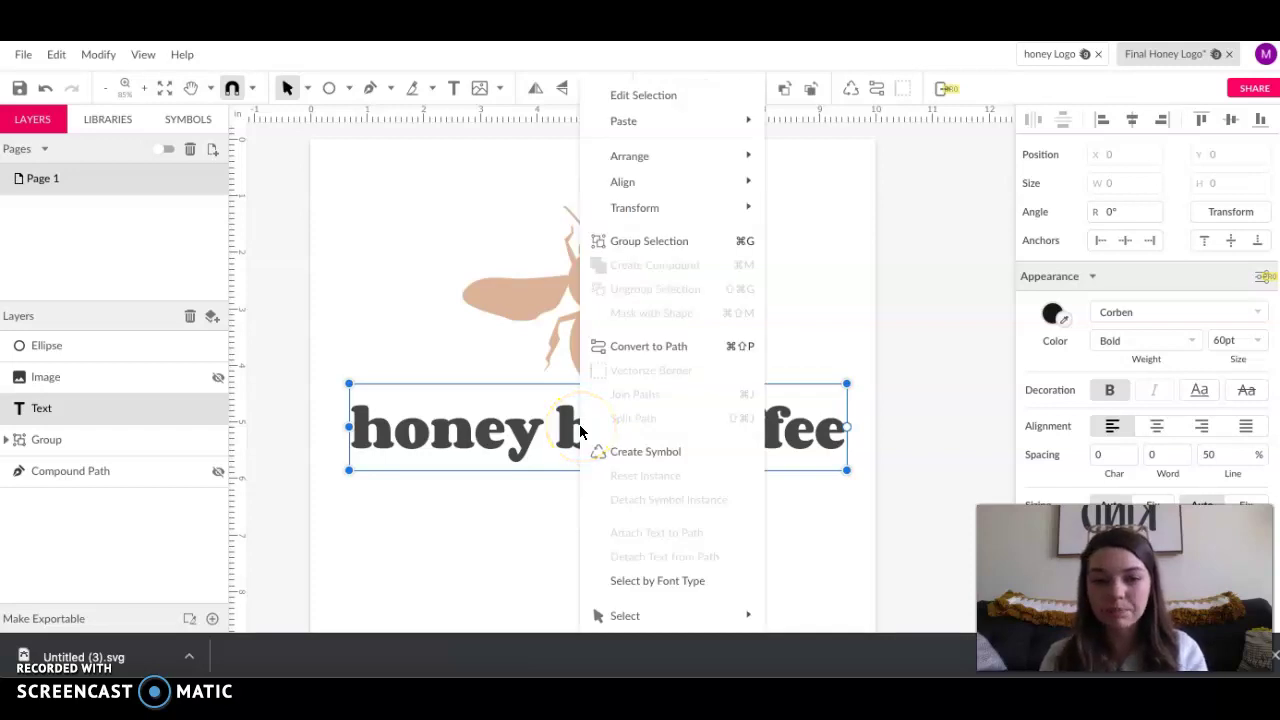
click(652, 346)
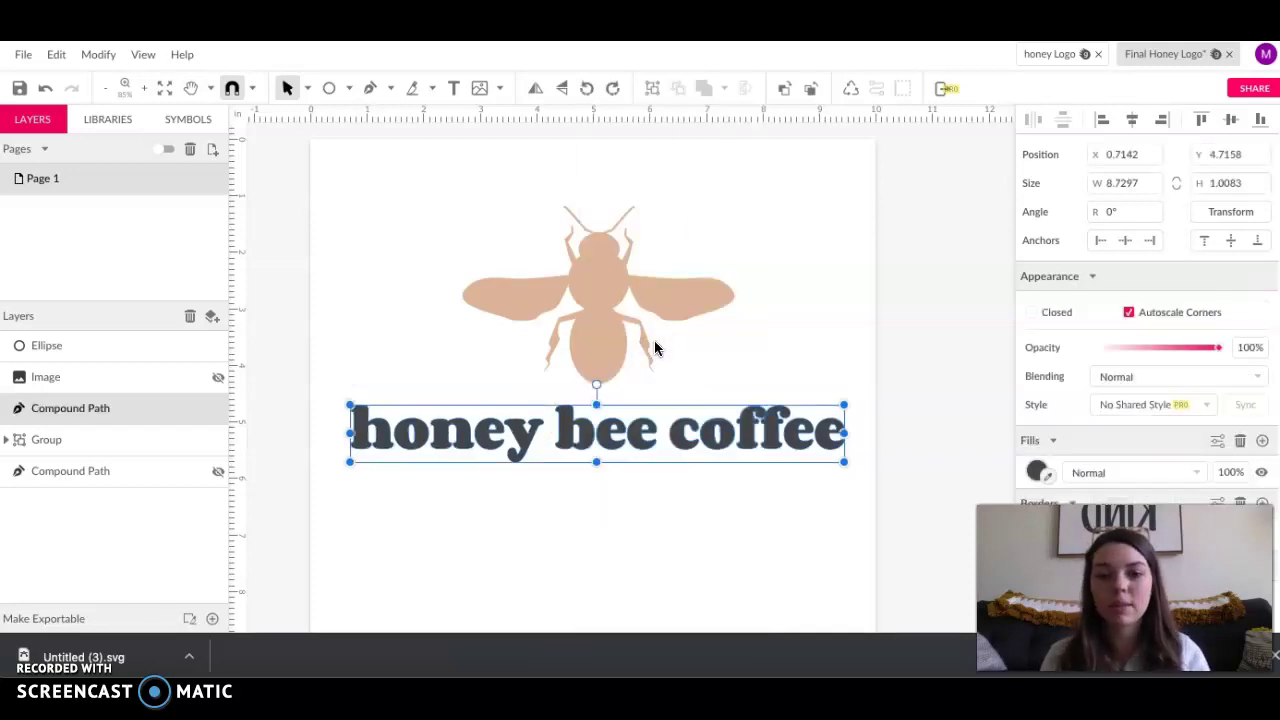
click(357, 500)
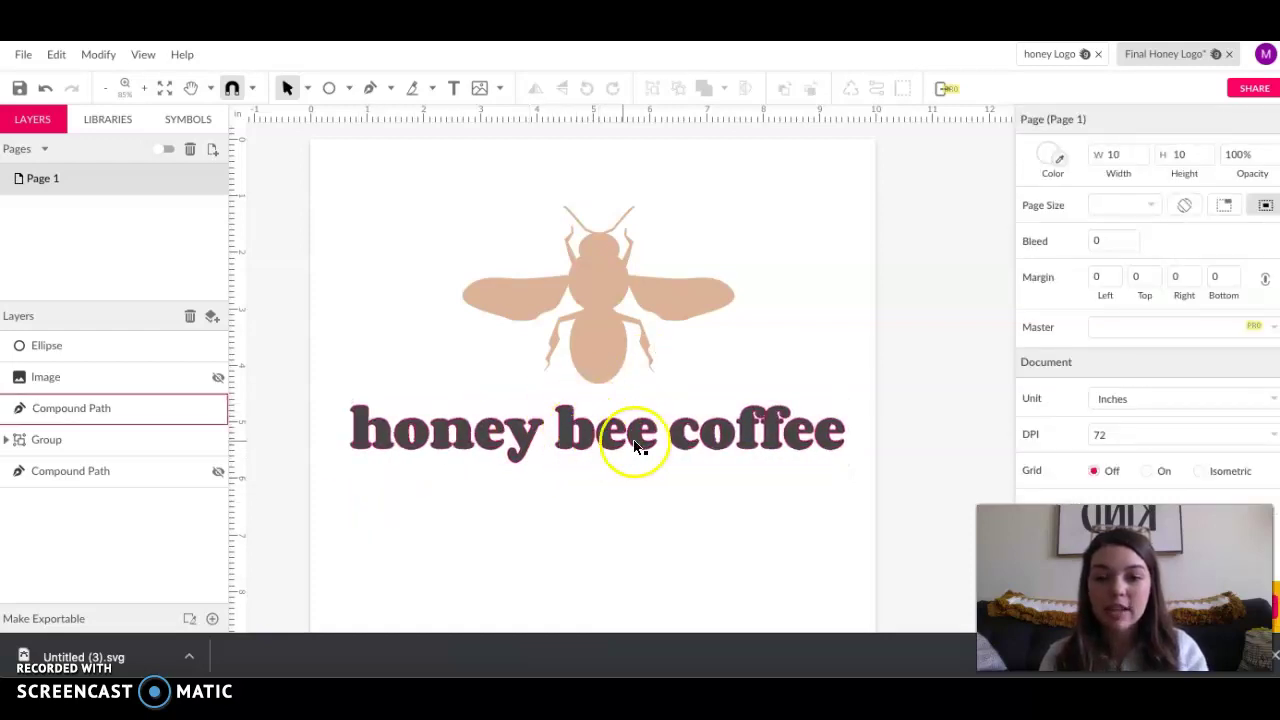
Move the 'honey bee coffee' lettering slightly up, closer to the bee
click(758, 453)
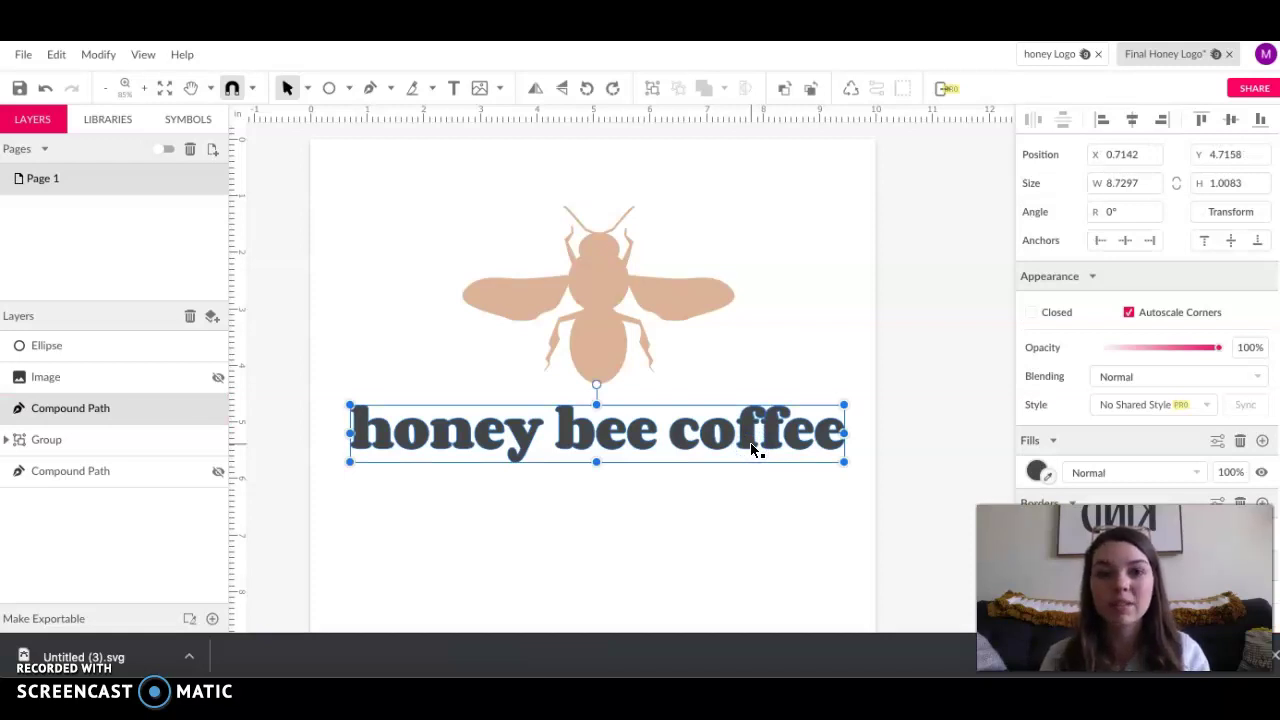
click(663, 486)
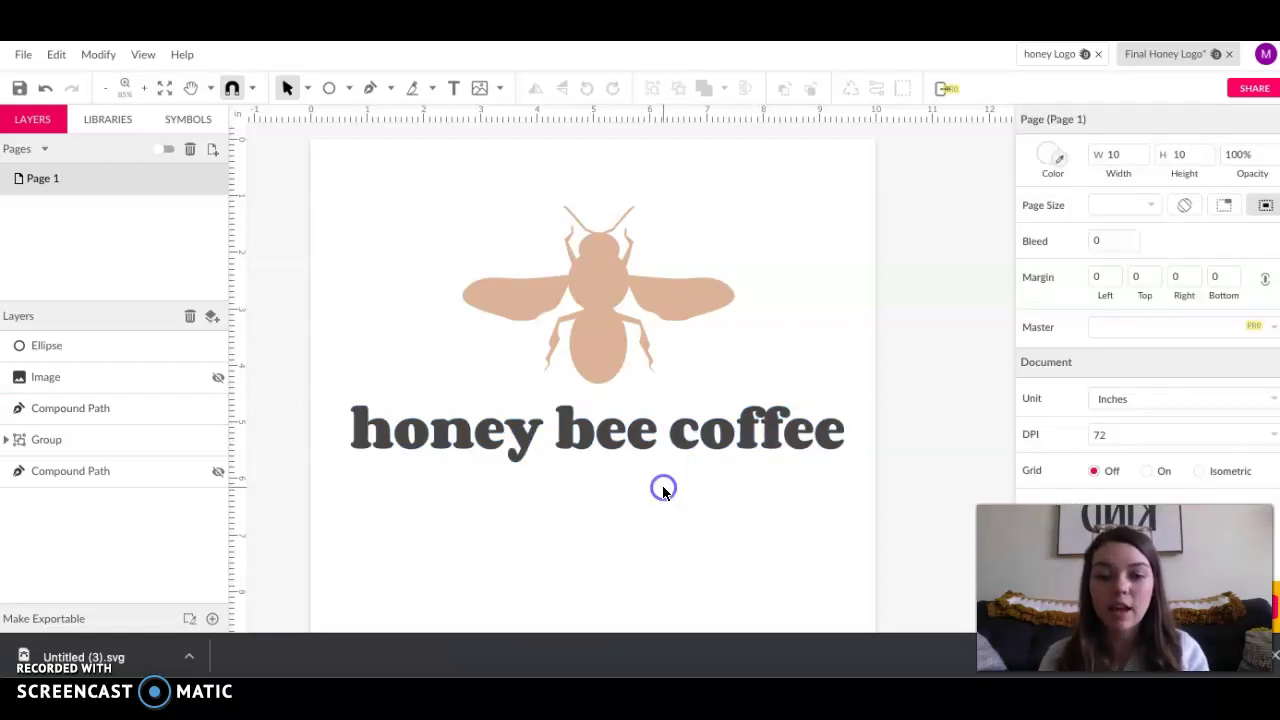
drag(680, 424, 686, 423)
click(393, 507)
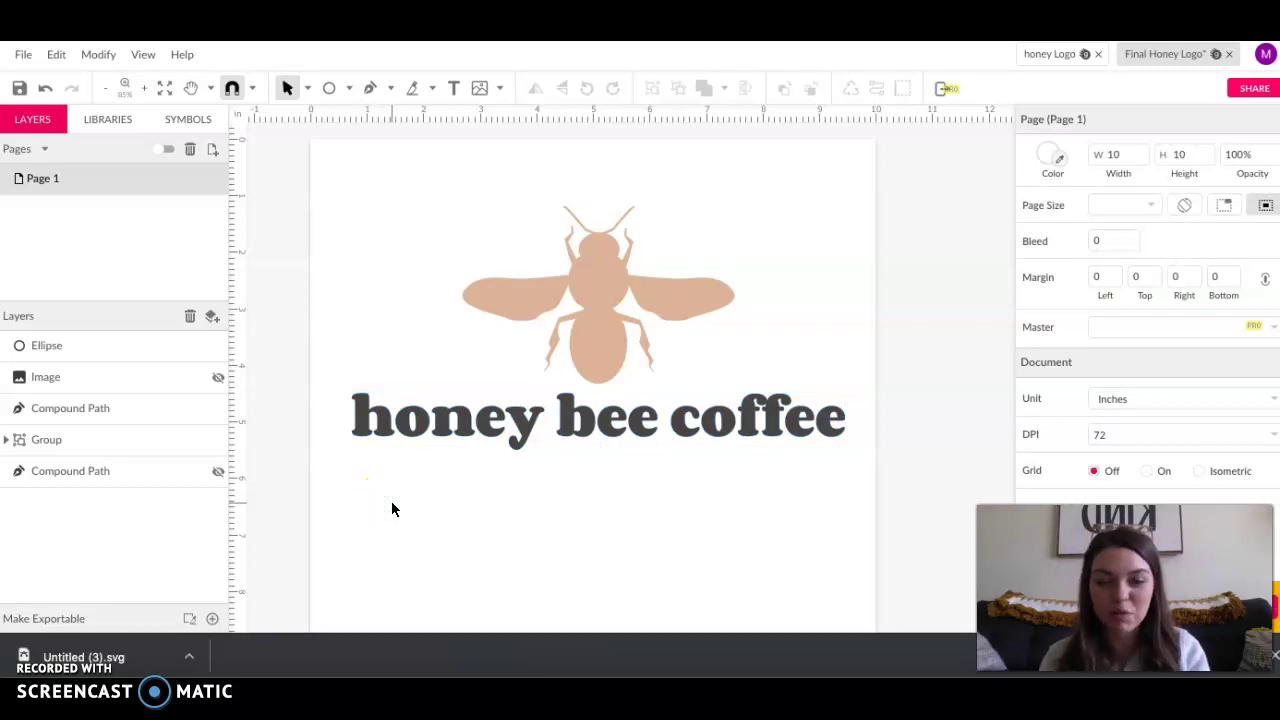
Select the bee and lettering together and move them down the page
scroll(586, 187, down, 2)
scroll(586, 187, up, 2)
click(575, 187)
drag(320, 180, 815, 482)
click(673, 314)
scroll(668, 300, down, 2)
scroll(668, 300, left, 1)
drag(638, 220, 640, 314)
scroll(640, 318, up, 2)
scroll(640, 318, right, 1)
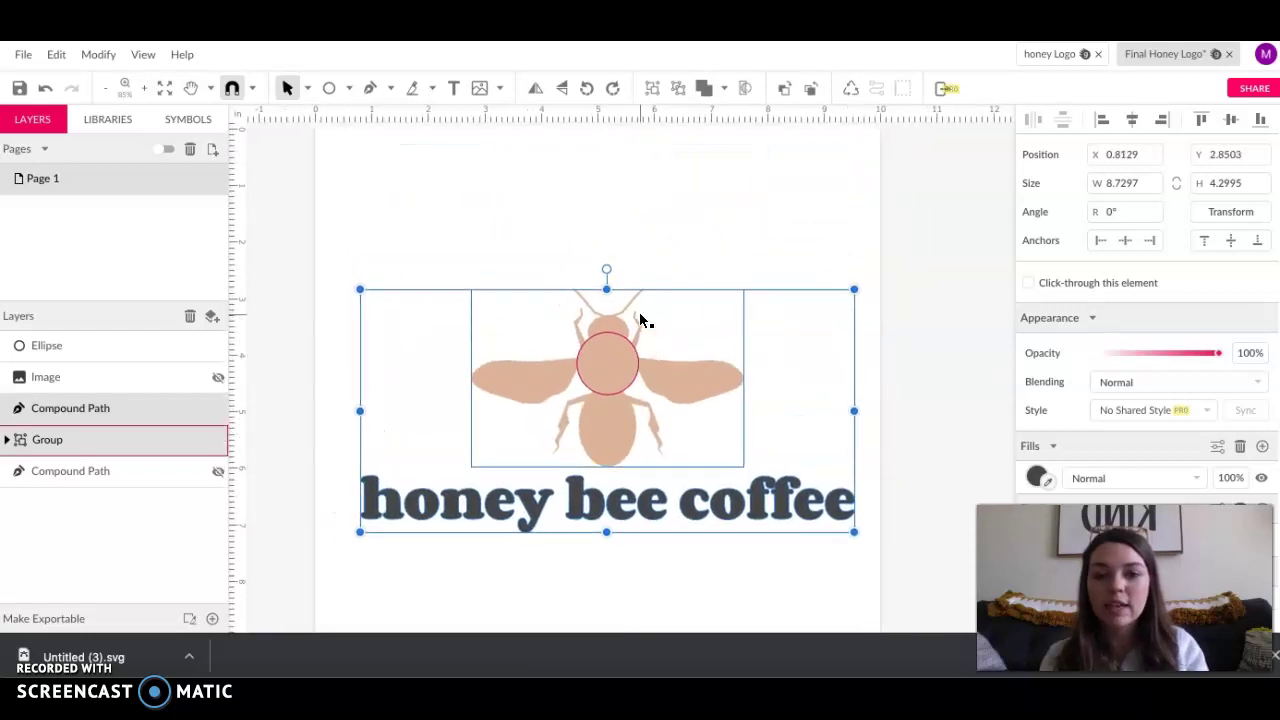
click(638, 207)
Delete the leftover invisible circle
scroll(638, 208, down, 3)
scroll(638, 208, up, 3)
scroll(600, 250, down, 1)
scroll(600, 250, left, 1)
drag(426, 260, 869, 507)
click(610, 567)
click(551, 553)
key(Delete)
Centre the bee and 'honey bee coffee' lettering together on the page
click(577, 355)
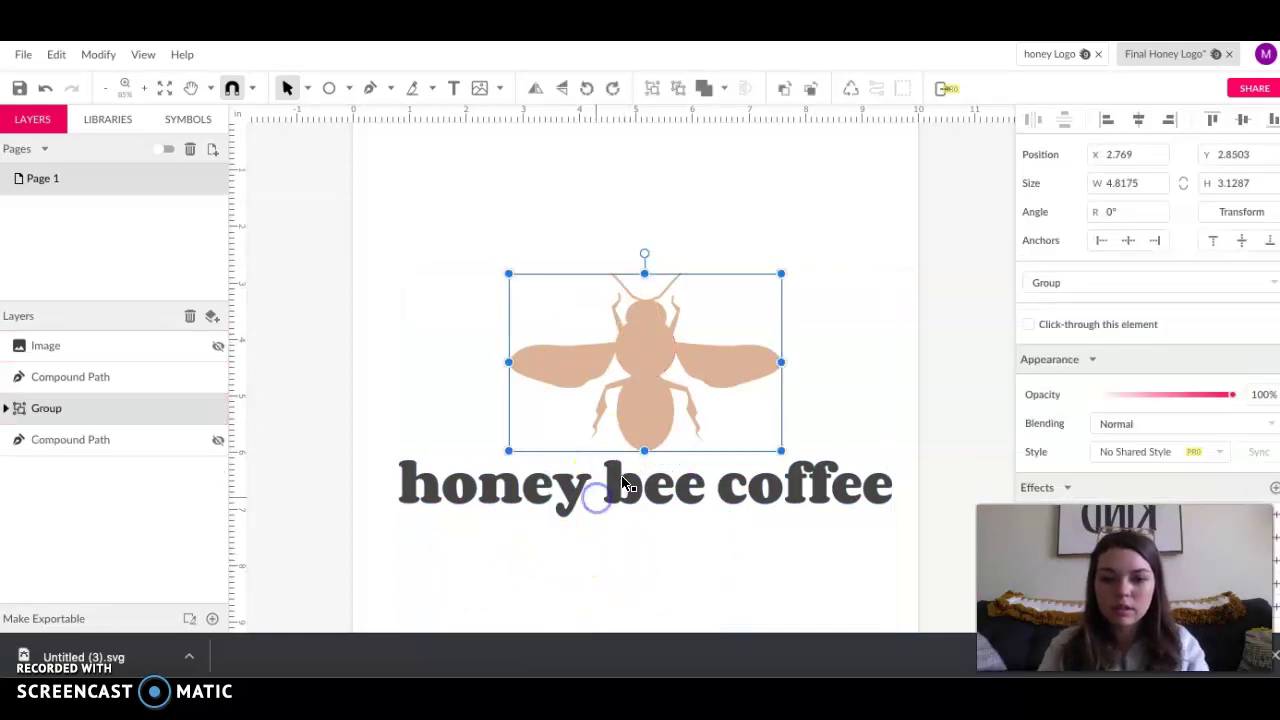
shift+click(623, 466)
drag(623, 388, 613, 360)
click(512, 560)
scroll(511, 563, down, 3)
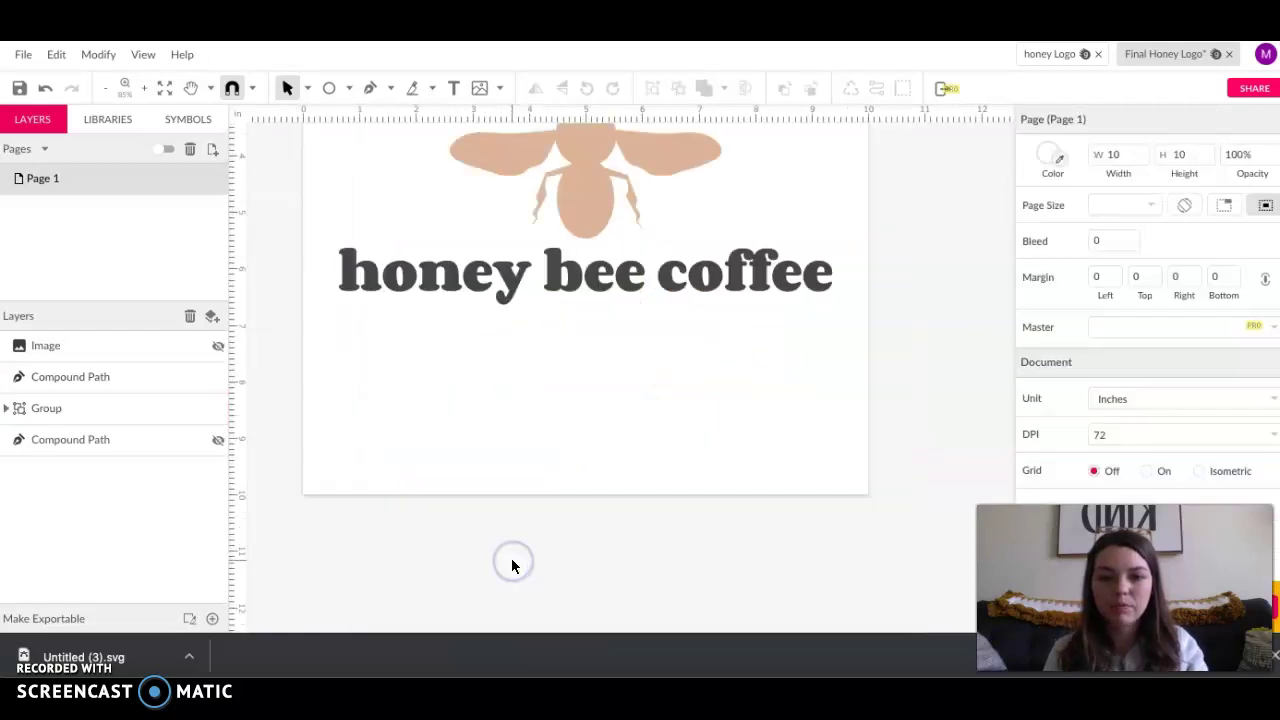
scroll(511, 566, up, 4)
scroll(511, 566, down, 2)
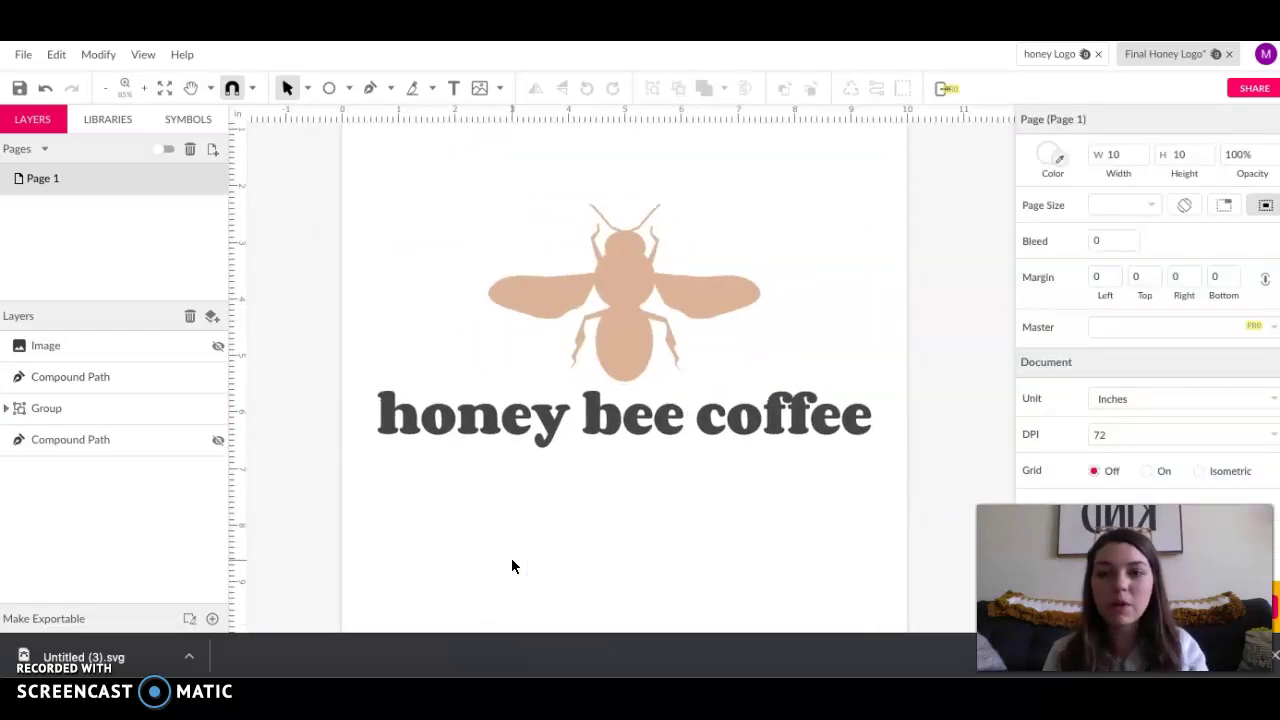
Export the finished logo via File > Export as Scalable Vector Graphics (.svg)
click(22, 57)
mouse_move(69, 384)
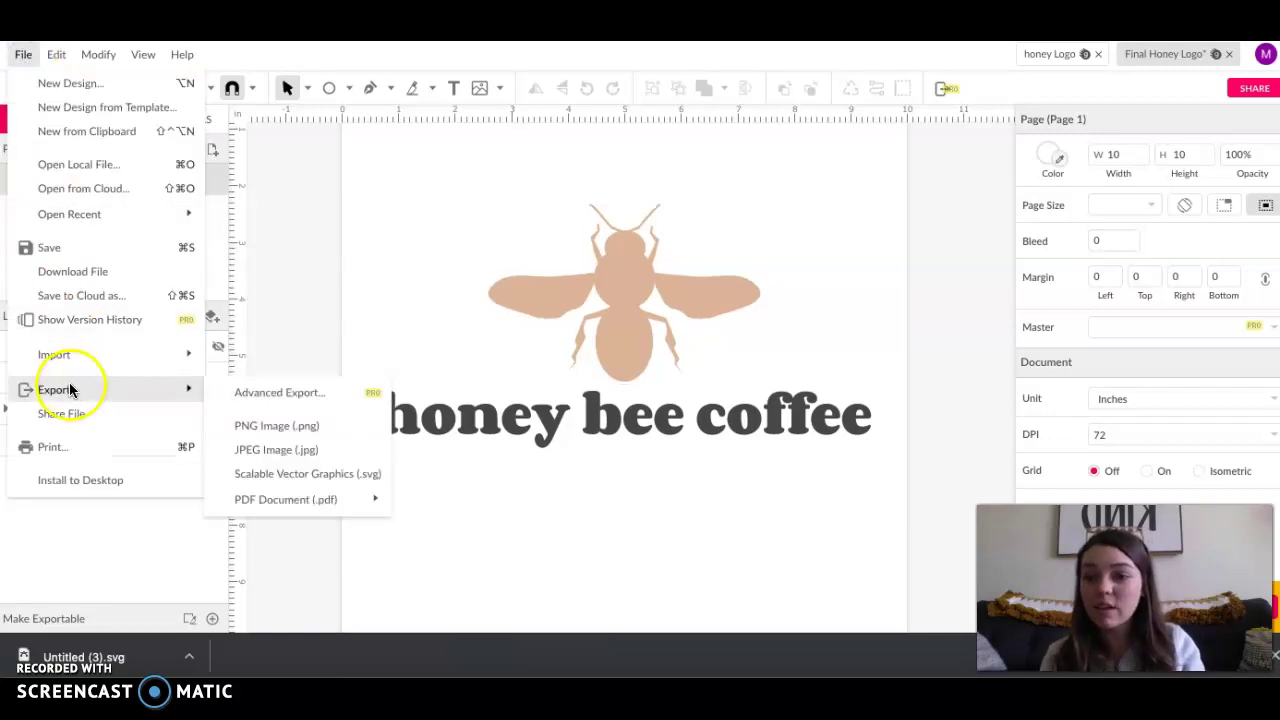
click(298, 476)
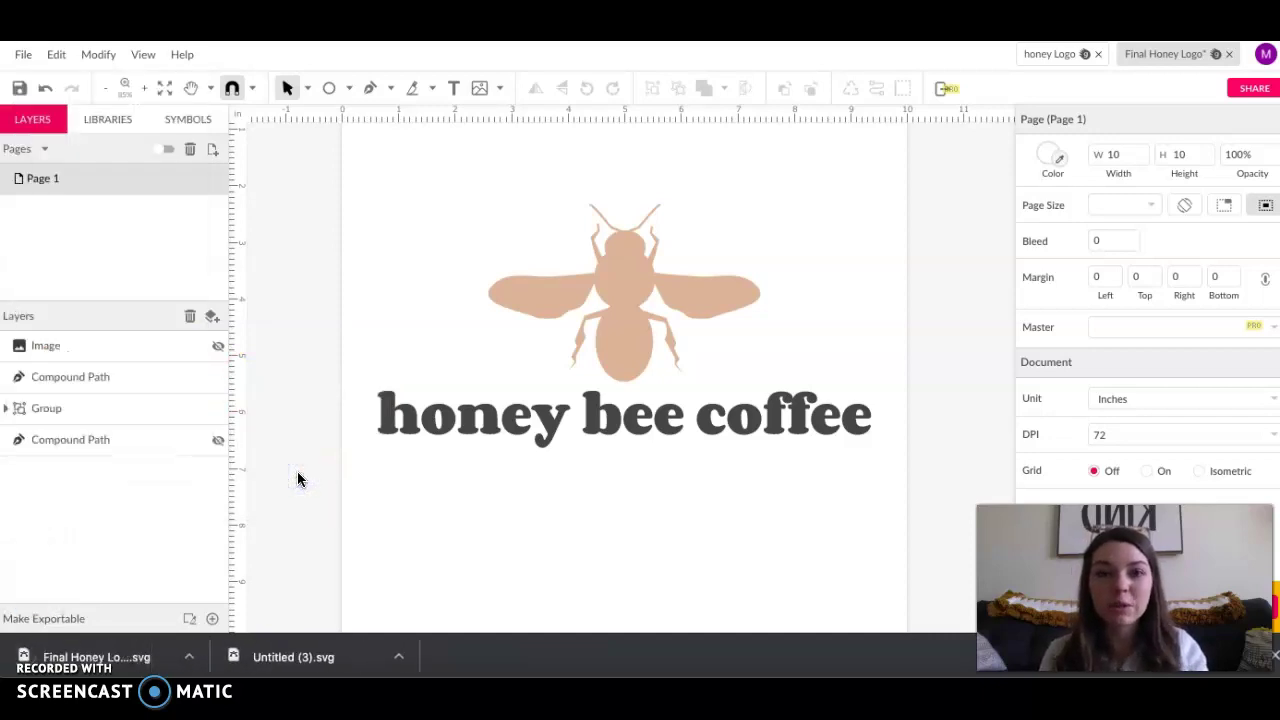